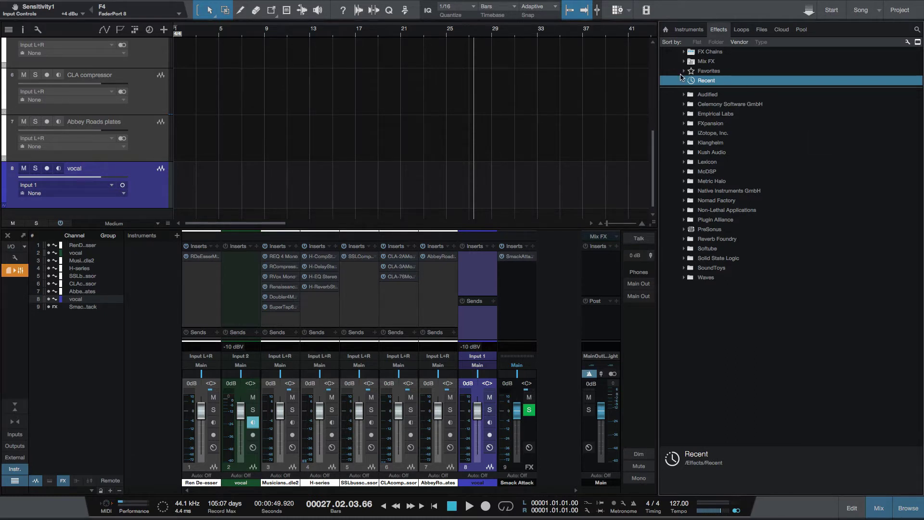
Check the contents of the Favorites and Recent folders in the effects list.
{"action": "left_click", "coordinate": [684, 71]}
{"action": "left_click", "coordinate": [684, 71]}
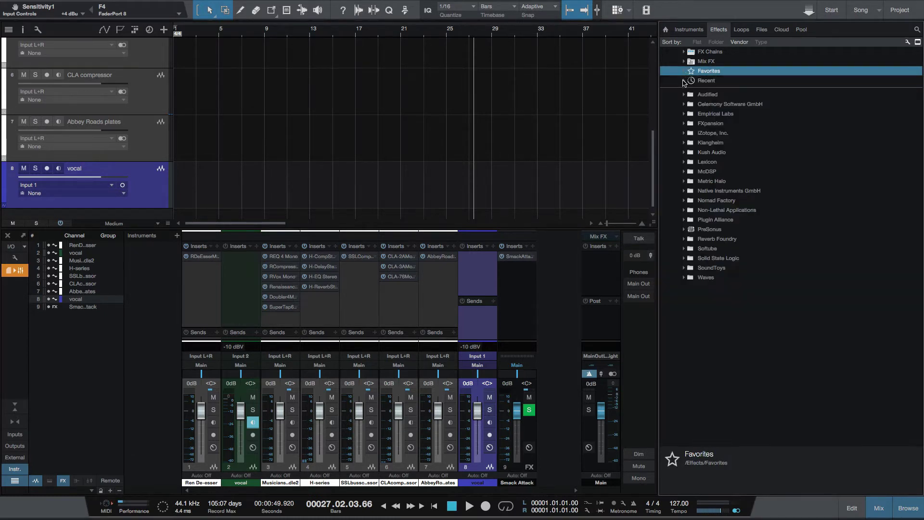
{"action": "left_click", "coordinate": [685, 81]}
{"action": "left_click", "coordinate": [684, 80]}
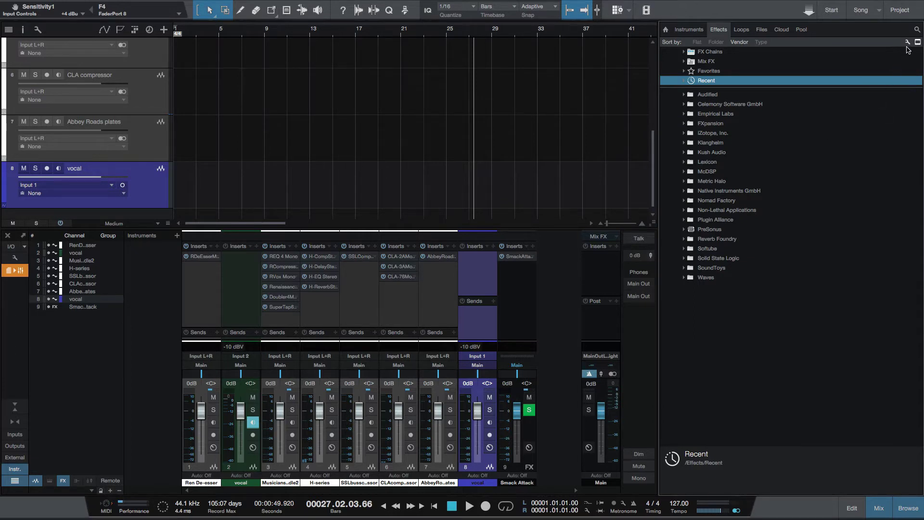
Show the plug-in visibility markers in the effects browser and expand the Audified folder, with the active STA Delay selected.
{"action": "left_click", "coordinate": [908, 44]}
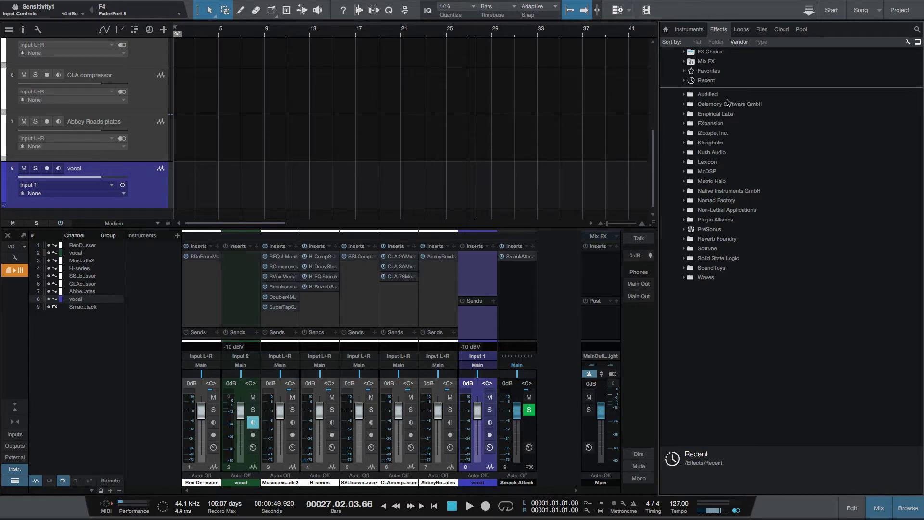
{"action": "left_click", "coordinate": [683, 95]}
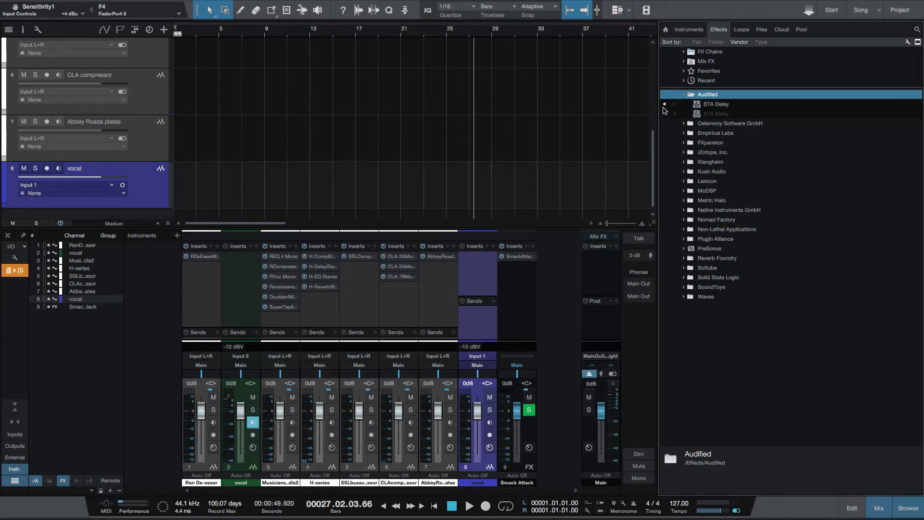
{"action": "left_click", "coordinate": [664, 107]}
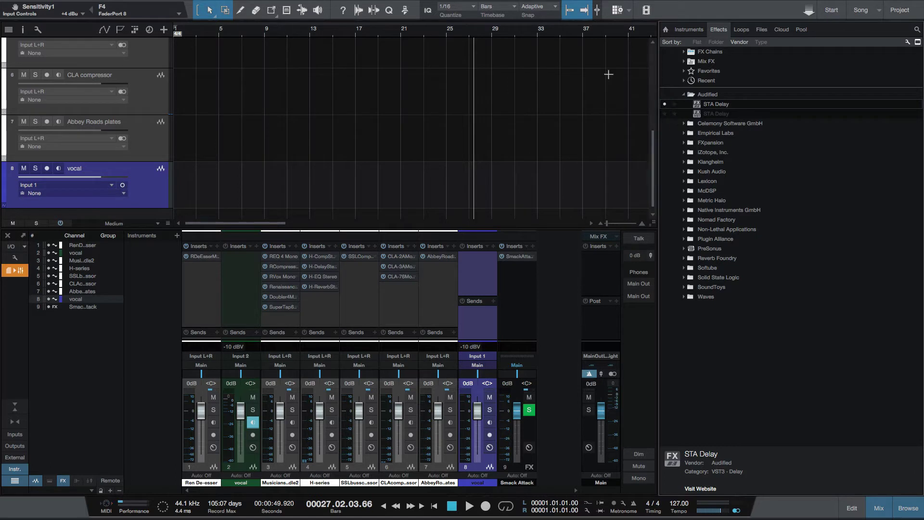
Examine the plug-in format support entries in the advanced Services preferences, accepting the caution, and leave without saving changes.
{"action": "left_click", "coordinate": [48, 4]}
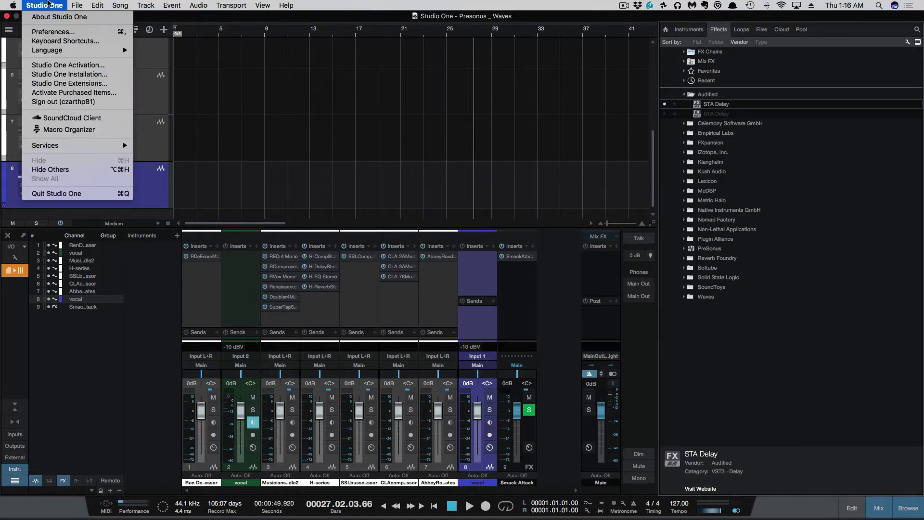
{"action": "left_click", "coordinate": [56, 32]}
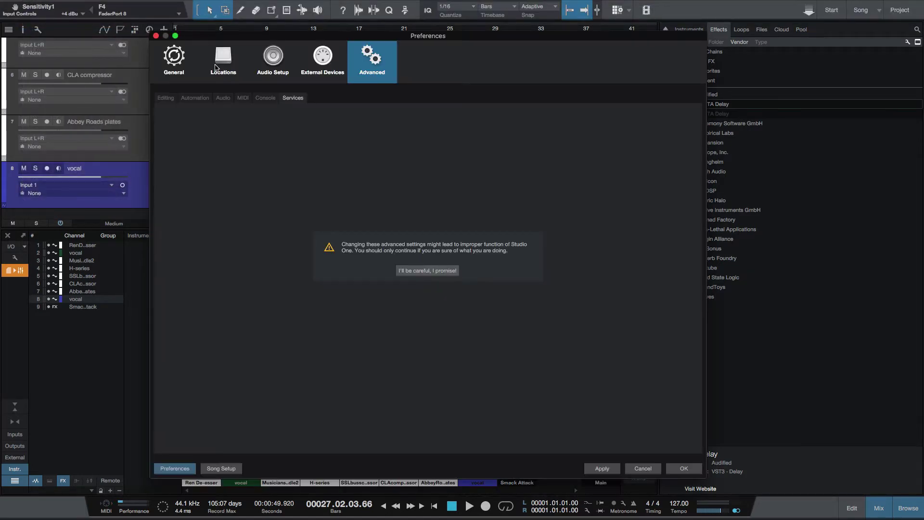
{"action": "left_click", "coordinate": [426, 270]}
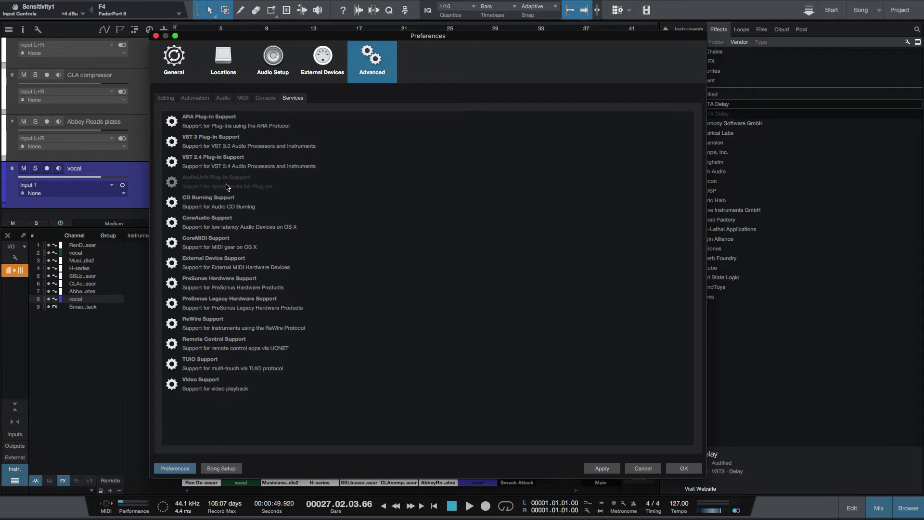
{"action": "left_click", "coordinate": [640, 470]}
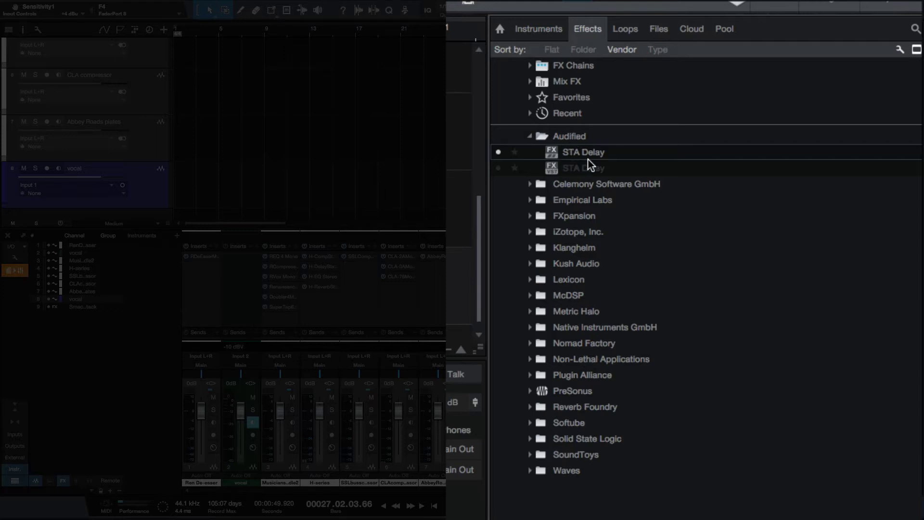
Close the Audified folder and look through the Celemony, Empirical Labs, FXpansion and iZotope plug-ins, collapsing each folder again.
{"action": "left_click", "coordinate": [564, 138]}
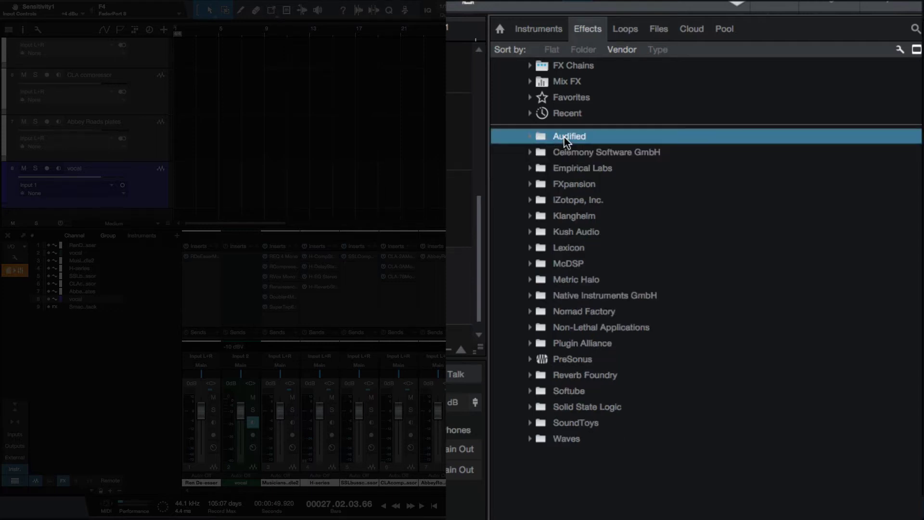
{"action": "left_click", "coordinate": [601, 154]}
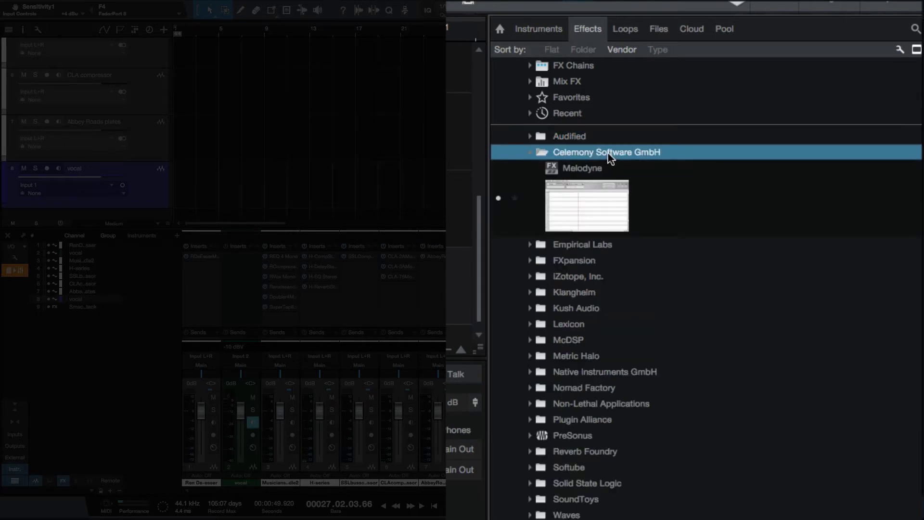
{"action": "left_click", "coordinate": [608, 154]}
{"action": "left_click", "coordinate": [603, 172]}
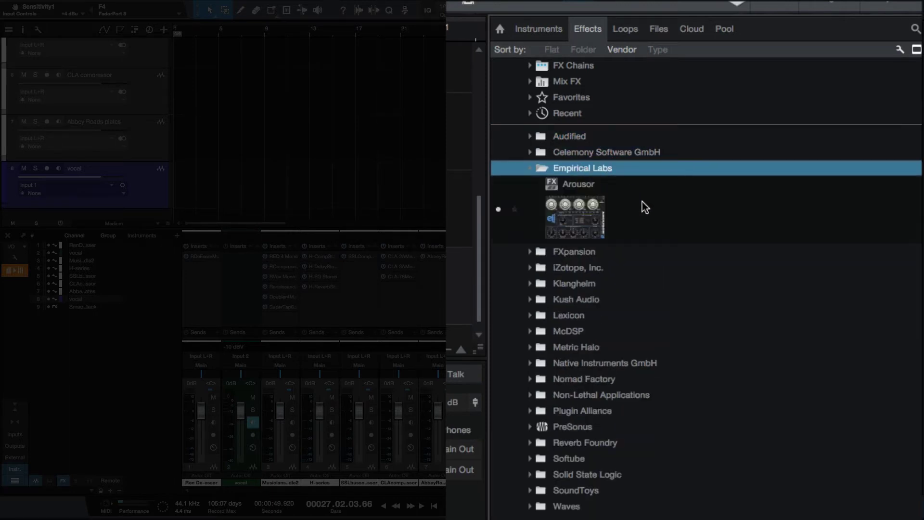
{"action": "left_click", "coordinate": [586, 172]}
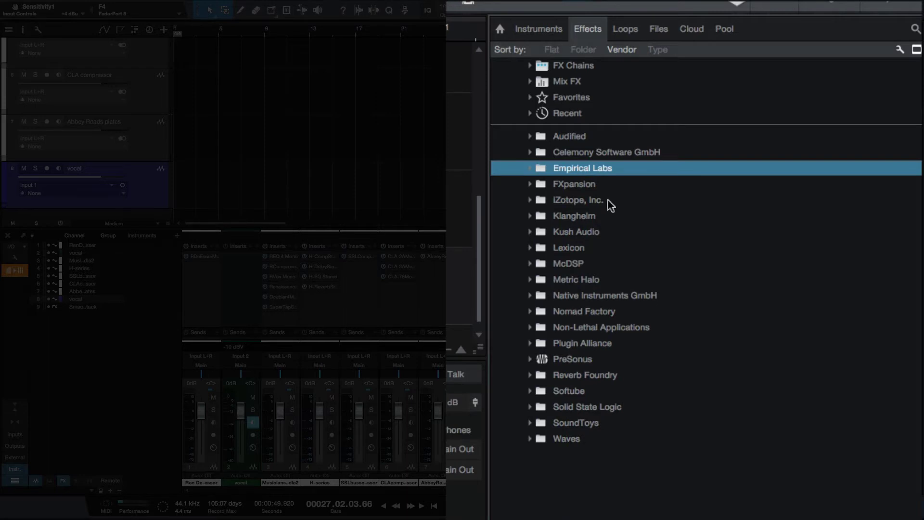
{"action": "left_click", "coordinate": [597, 184]}
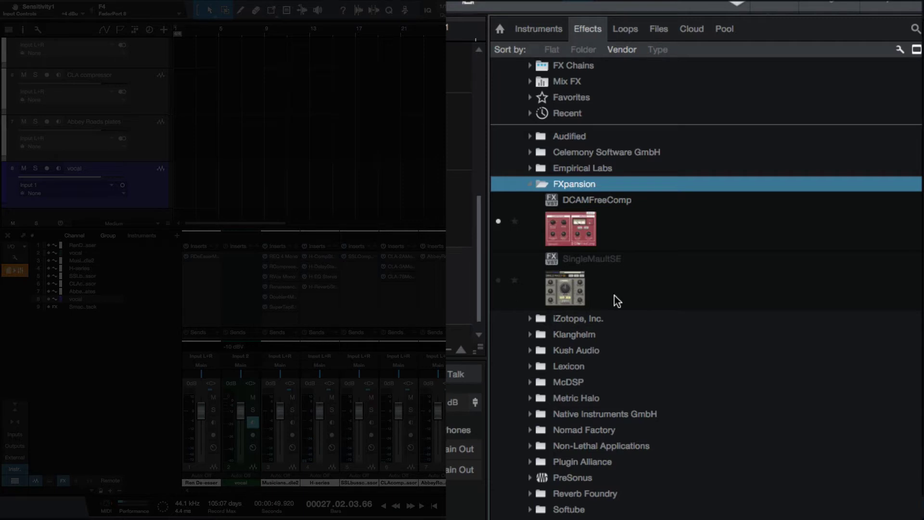
{"action": "left_click", "coordinate": [593, 186]}
{"action": "left_click", "coordinate": [597, 201]}
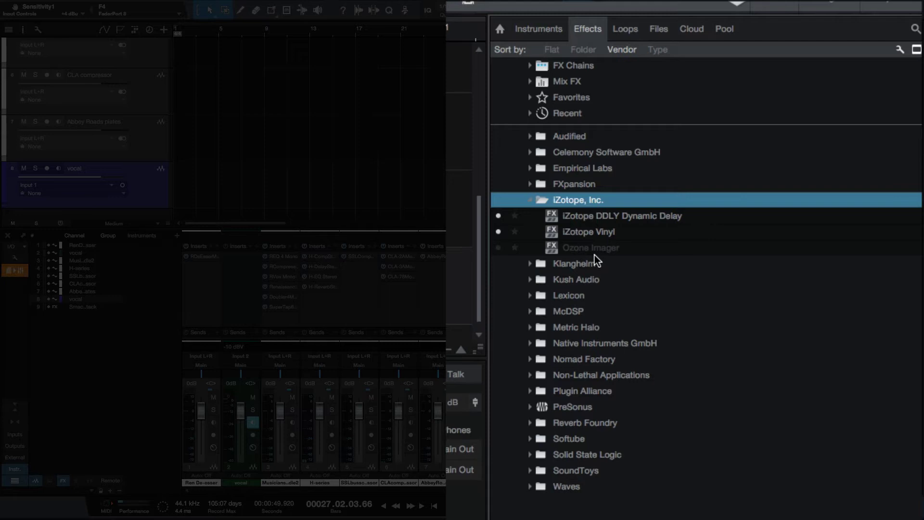
{"action": "left_click", "coordinate": [583, 200]}
Toggle the visibility marker of SDRR2tube in the Klanghelm folder back and forth, and collapse the folder.
{"action": "left_click", "coordinate": [581, 216]}
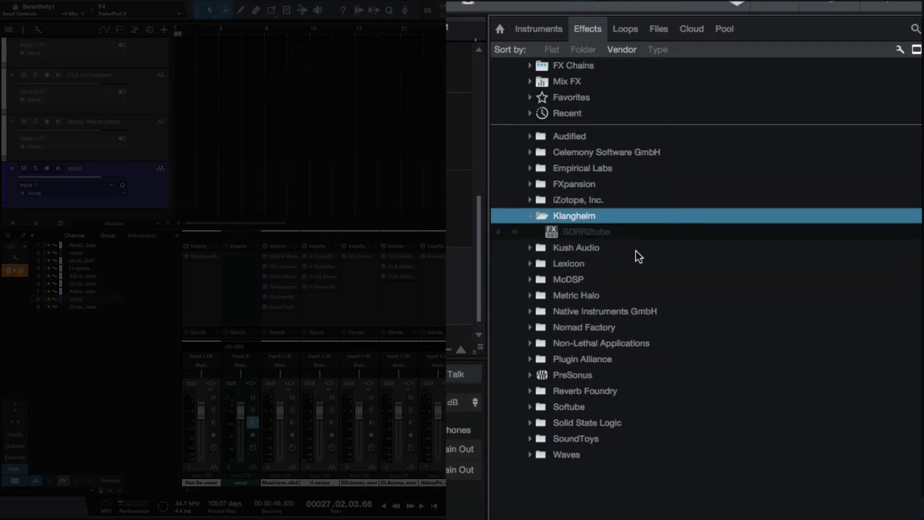
{"action": "left_click", "coordinate": [498, 235]}
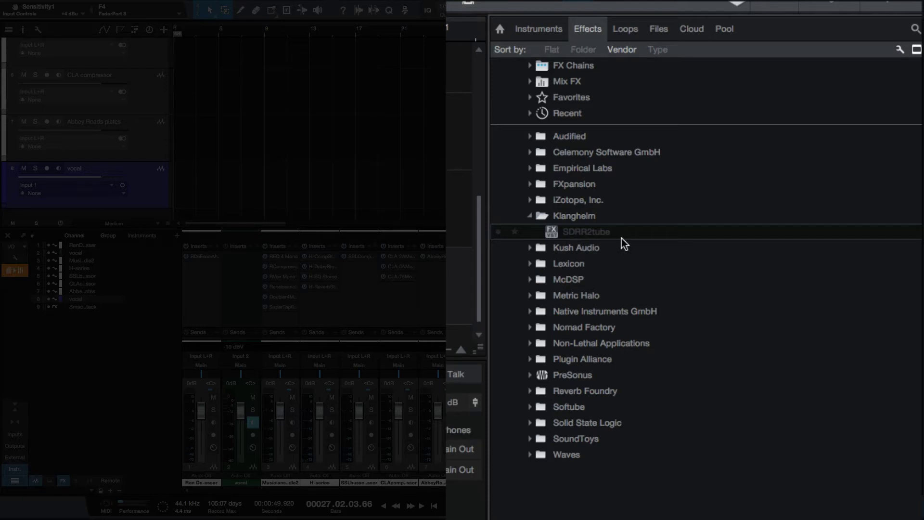
{"action": "left_click", "coordinate": [503, 231]}
{"action": "left_click", "coordinate": [529, 215]}
Look into the Kush Audio folder and hide the MPXiNativeReverb plug-in in the Lexicon folder.
{"action": "double_click", "coordinate": [613, 233]}
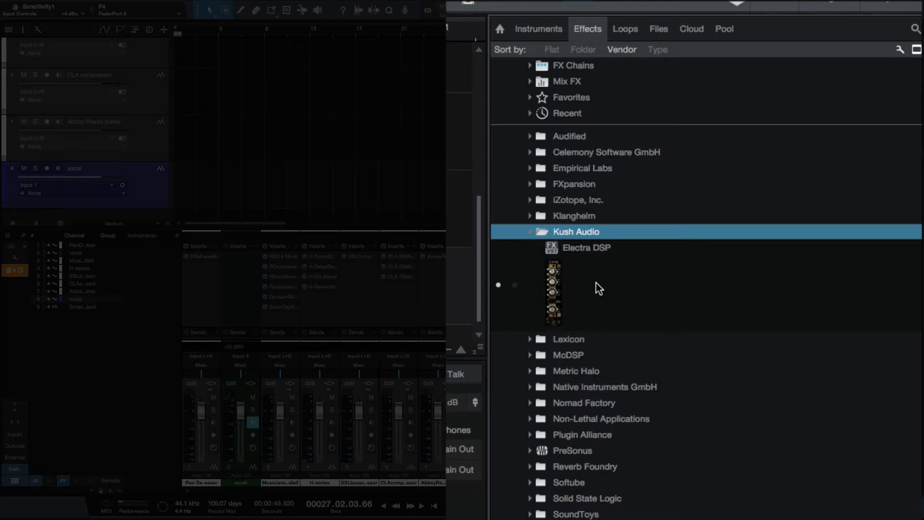
{"action": "left_click", "coordinate": [595, 231]}
{"action": "left_click", "coordinate": [603, 247]}
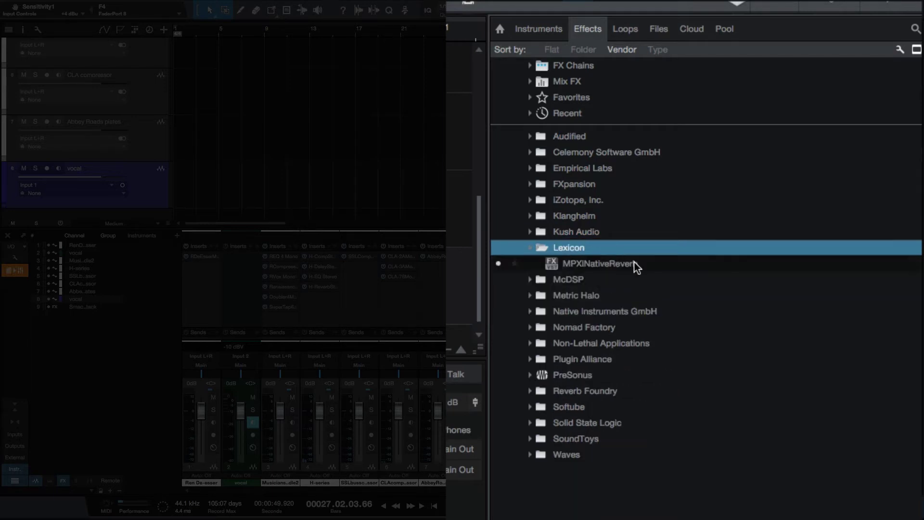
{"action": "left_click", "coordinate": [649, 268]}
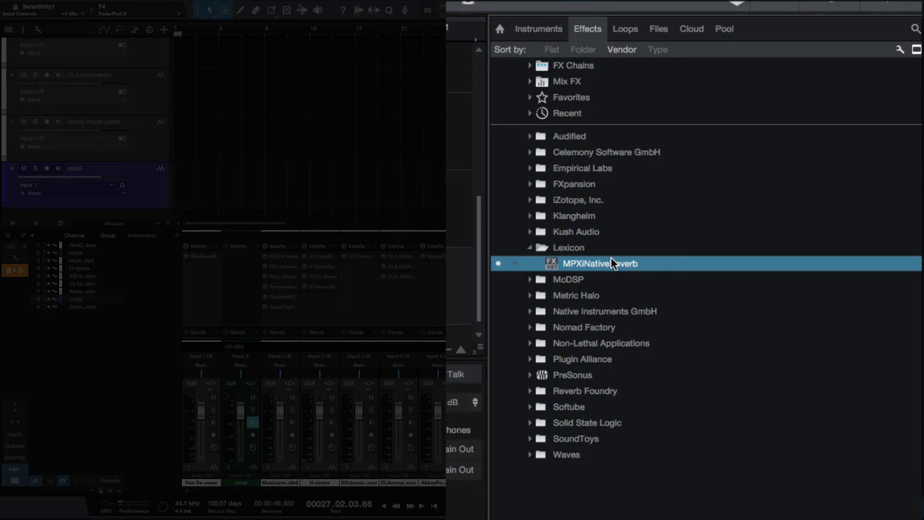
{"action": "left_click", "coordinate": [497, 264]}
Expand the McDSP folder, collapse the Lexicon one, and hide the AE400 Active EQ plug-in.
{"action": "double_click", "coordinate": [609, 282]}
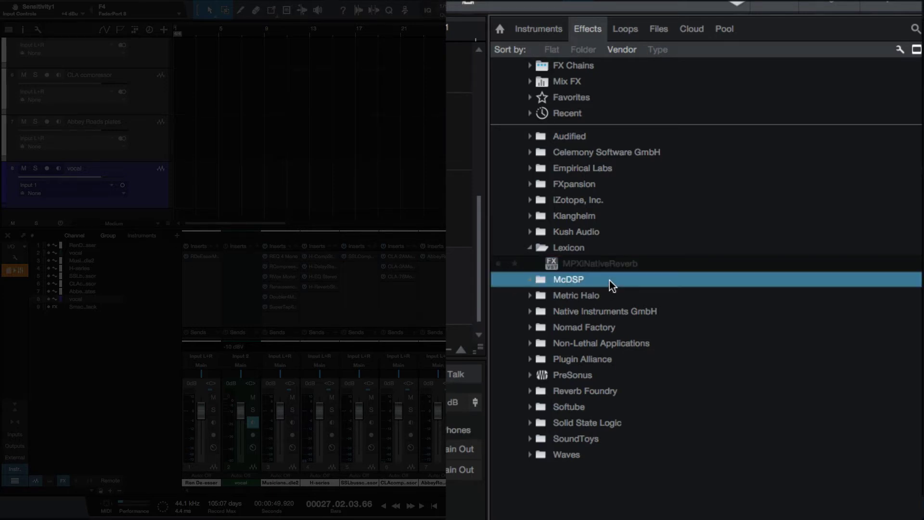
{"action": "double_click", "coordinate": [585, 249]}
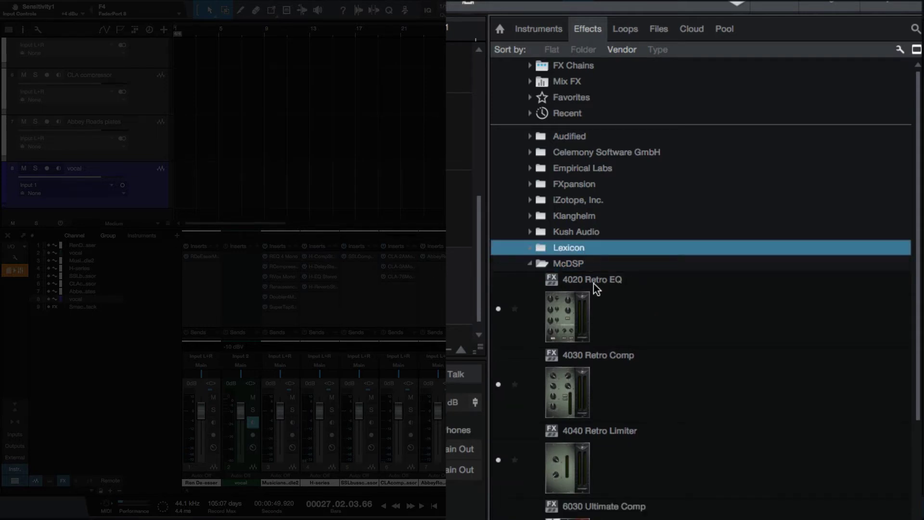
{"action": "scroll", "coordinate": [633, 402], "scroll_direction": "down", "scroll_amount": 1}
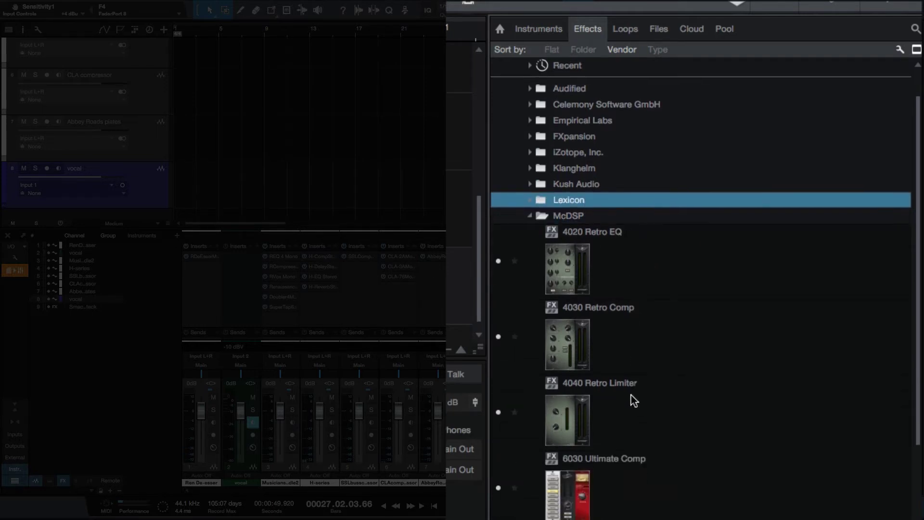
{"action": "scroll", "coordinate": [631, 396], "scroll_direction": "down", "scroll_amount": 2}
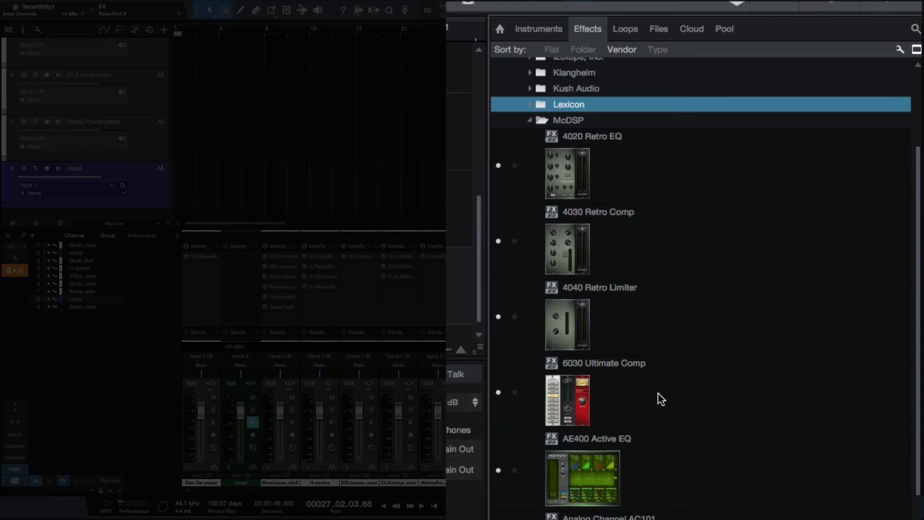
{"action": "scroll", "coordinate": [660, 405], "scroll_direction": "down", "scroll_amount": 1}
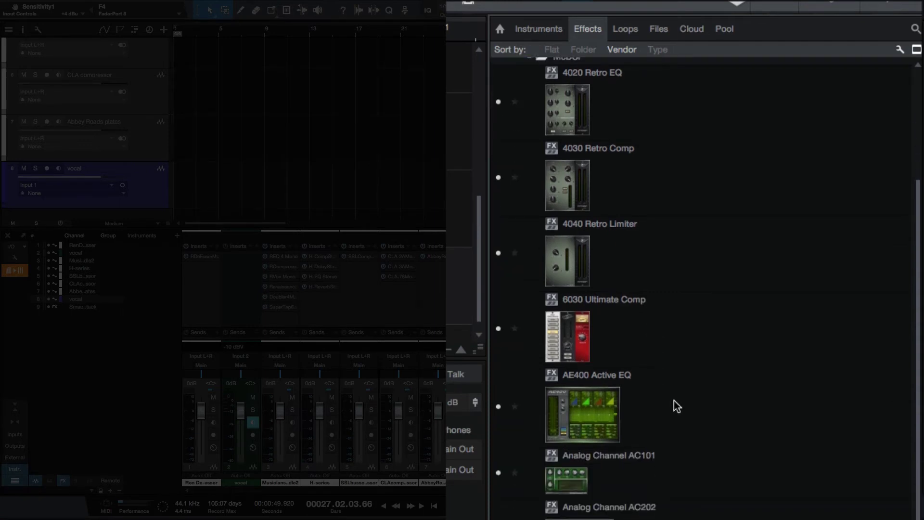
{"action": "left_click", "coordinate": [674, 401]}
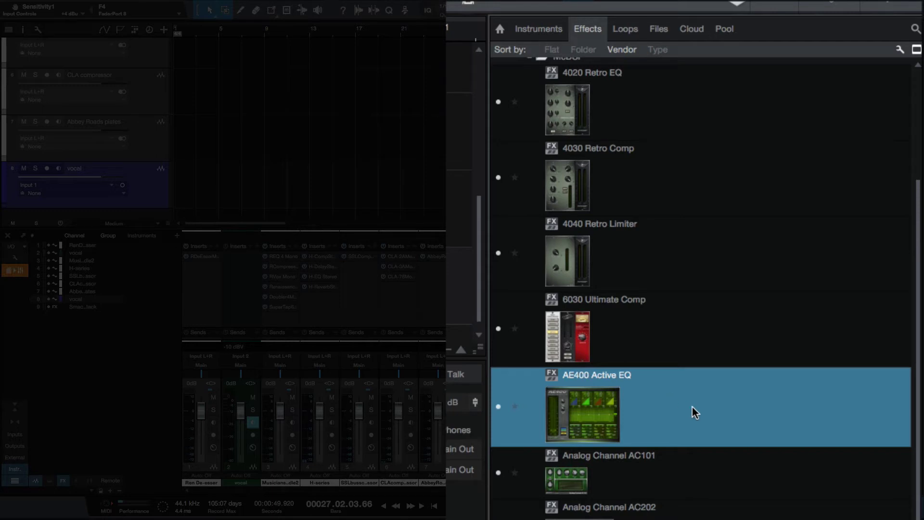
{"action": "left_click", "coordinate": [500, 408]}
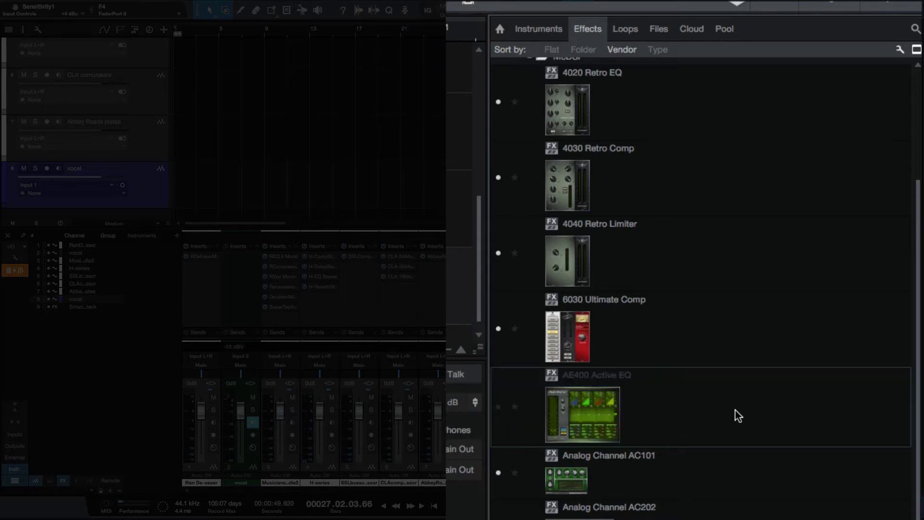
Hide the McDSP plug-ins CompressorBank CB303, CompressorBank CB202 and CompressorBank CB101.
{"action": "scroll", "coordinate": [726, 419], "scroll_direction": "down", "scroll_amount": 2}
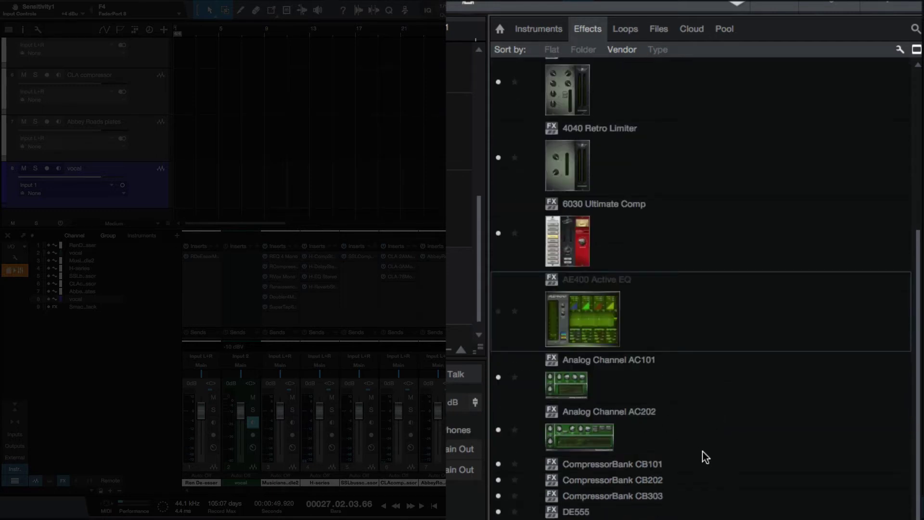
{"action": "scroll", "coordinate": [705, 457], "scroll_direction": "down", "scroll_amount": 1}
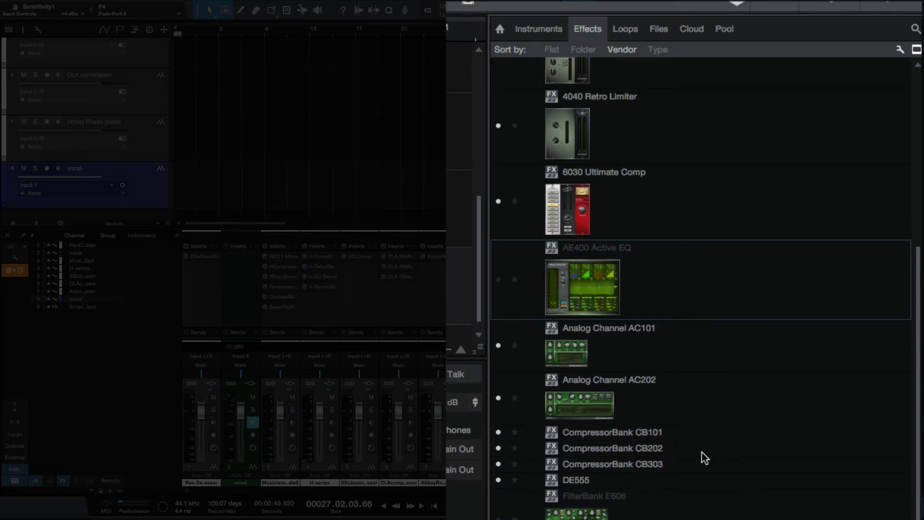
{"action": "left_click", "coordinate": [499, 464]}
{"action": "left_click", "coordinate": [498, 448]}
{"action": "left_click", "coordinate": [498, 433]}
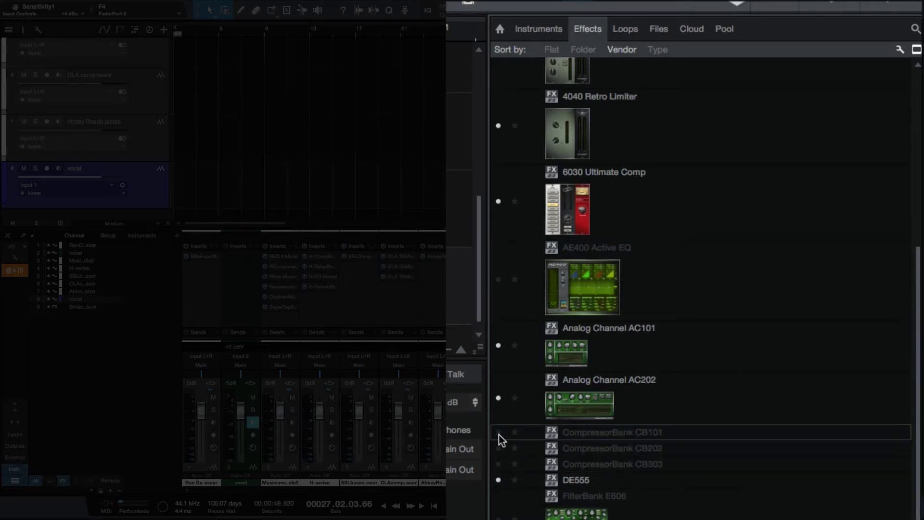
Select the DE555 plug-in and review which of the remaining McDSP plug-ins are shown or hidden.
{"action": "left_click", "coordinate": [664, 482]}
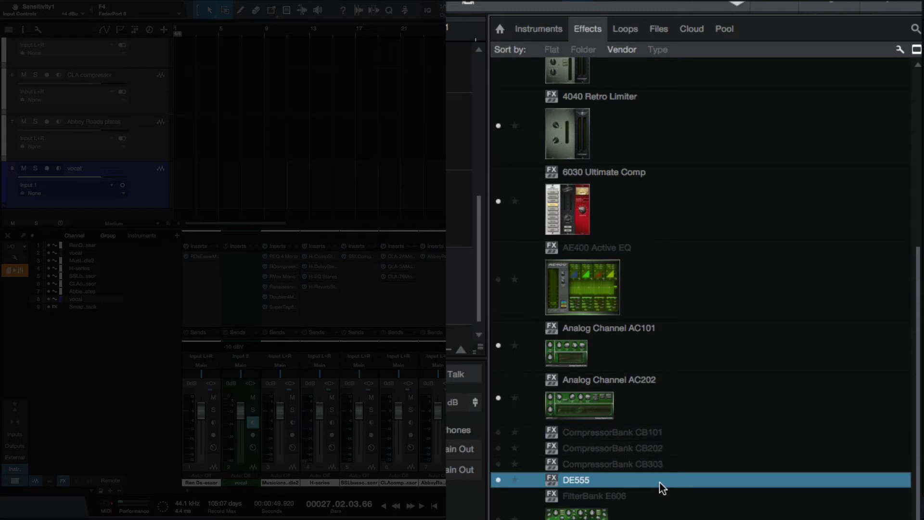
{"action": "scroll", "coordinate": [660, 487], "scroll_direction": "down", "scroll_amount": 3}
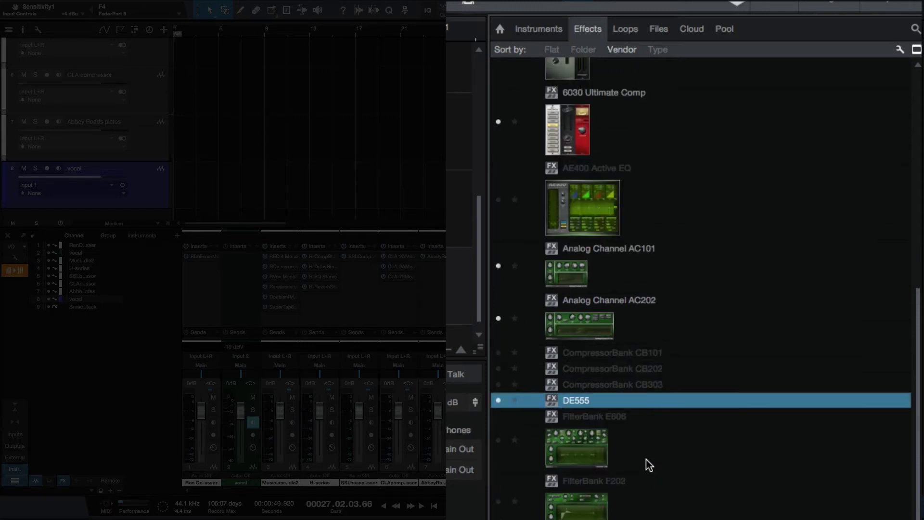
{"action": "scroll", "coordinate": [640, 499], "scroll_direction": "down", "scroll_amount": 2}
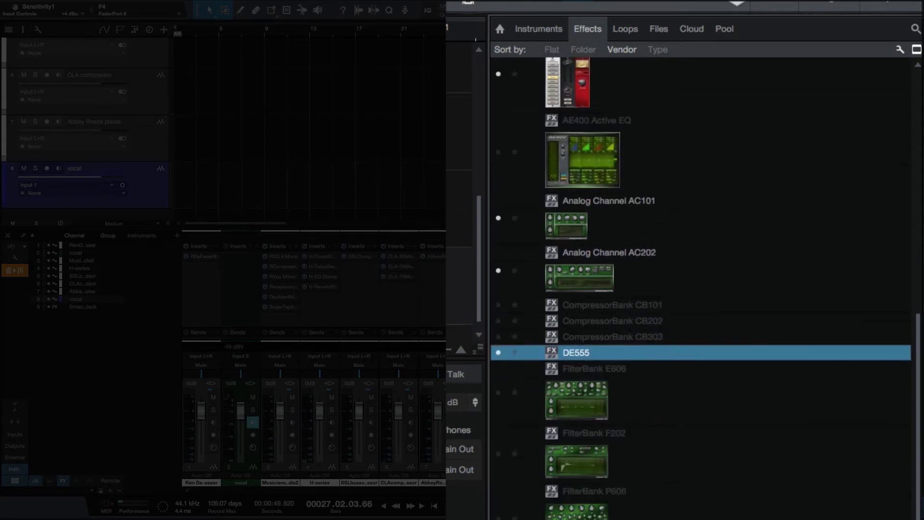
{"action": "scroll", "coordinate": [701, 240], "scroll_direction": "down", "scroll_amount": 3}
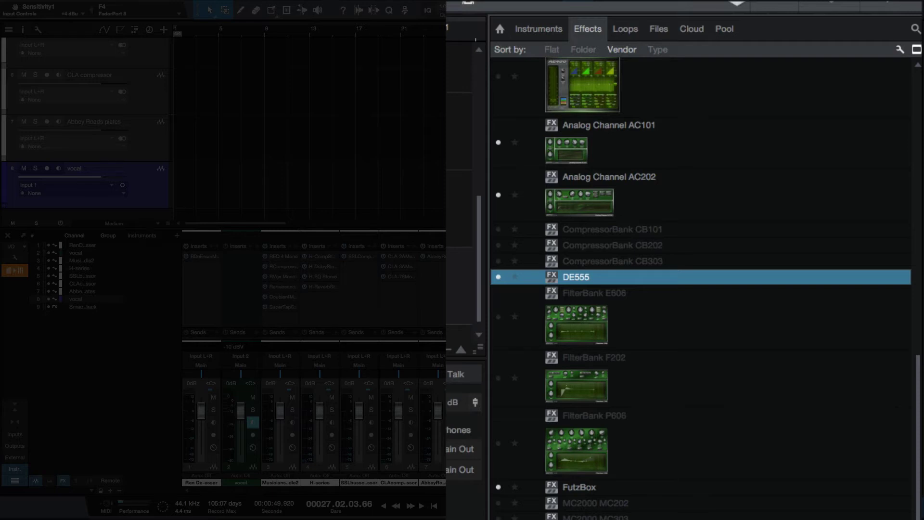
{"action": "scroll", "coordinate": [706, 459], "scroll_direction": "up", "scroll_amount": 15}
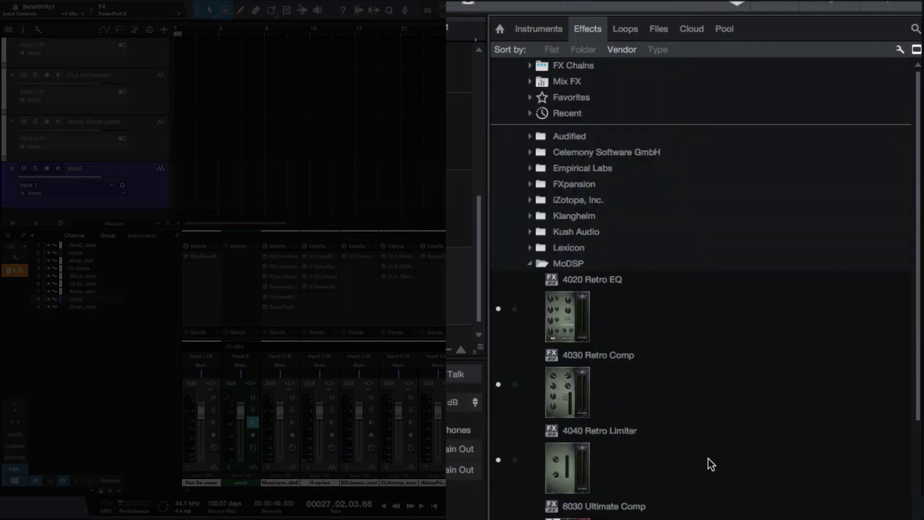
Collapse the McDSP folder and look through the Metric Halo and Native Instruments GmbH folders.
{"action": "left_click", "coordinate": [591, 265]}
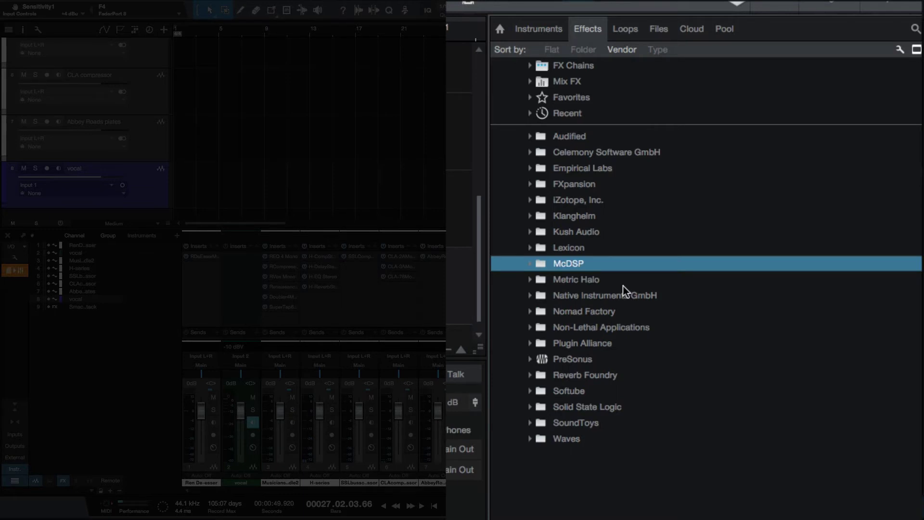
{"action": "left_click", "coordinate": [623, 283]}
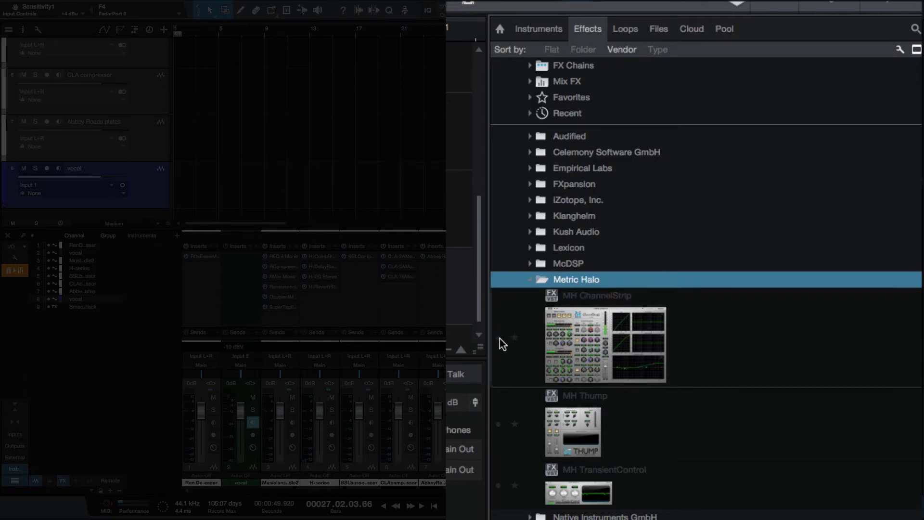
{"action": "left_click", "coordinate": [595, 281]}
{"action": "left_click", "coordinate": [622, 296]}
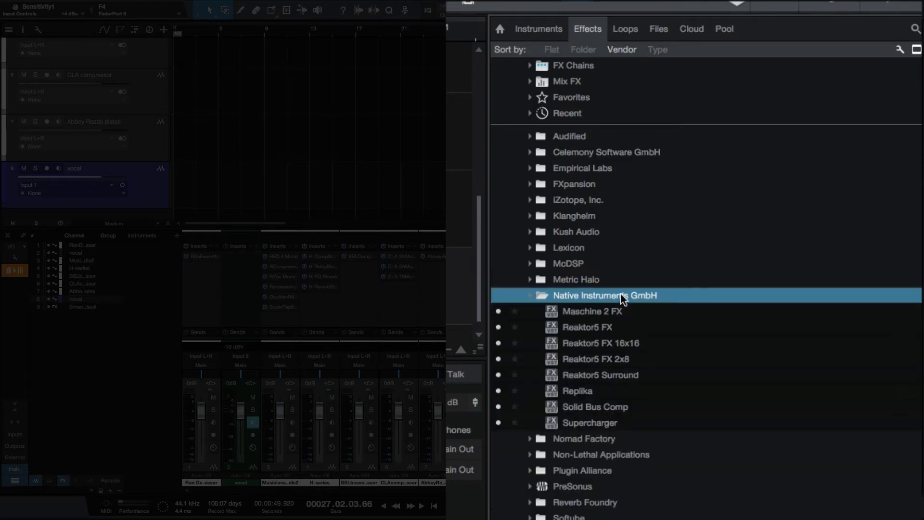
{"action": "left_click", "coordinate": [640, 295]}
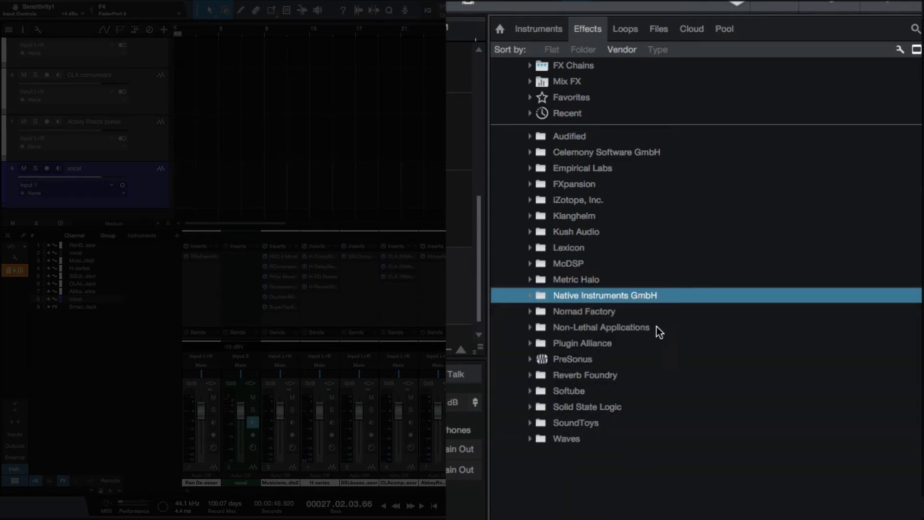
Check the contents of the Nomad Factory and Non-Lethal Applications folders, collapsing each one again.
{"action": "left_click", "coordinate": [632, 313]}
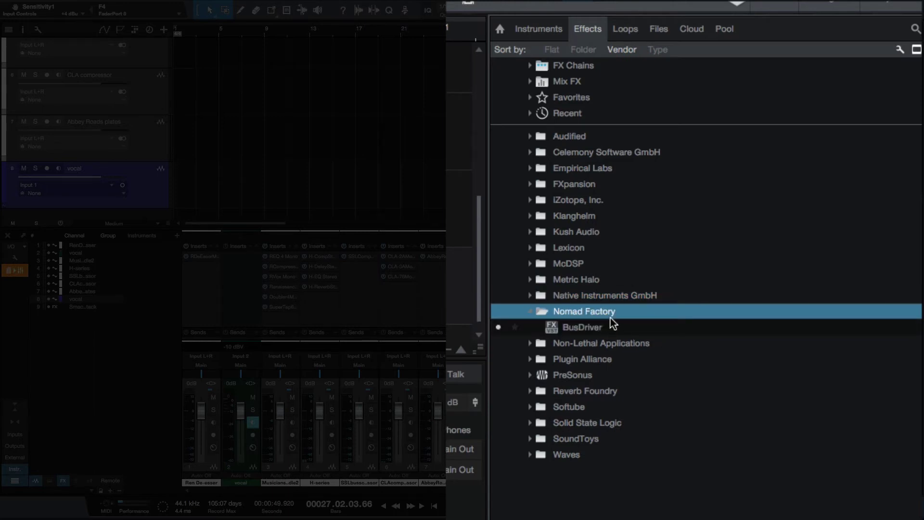
{"action": "left_click", "coordinate": [624, 313]}
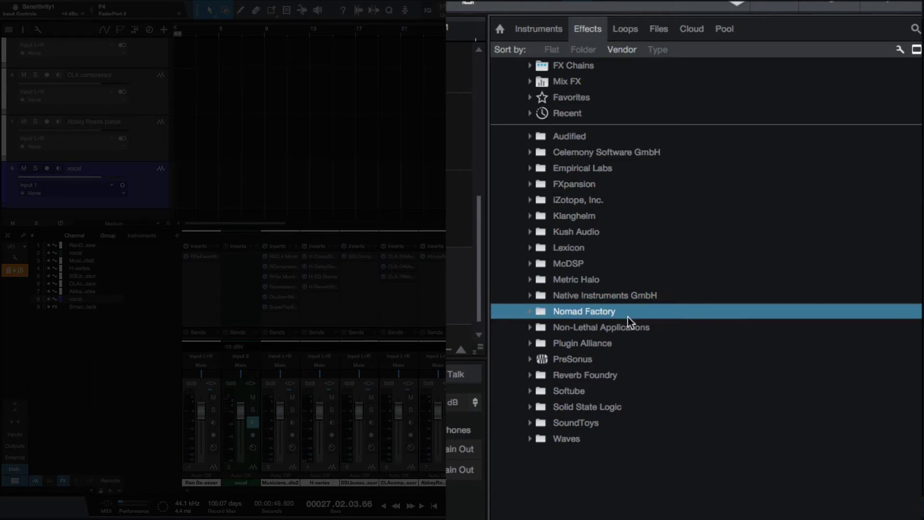
{"action": "left_click", "coordinate": [639, 328]}
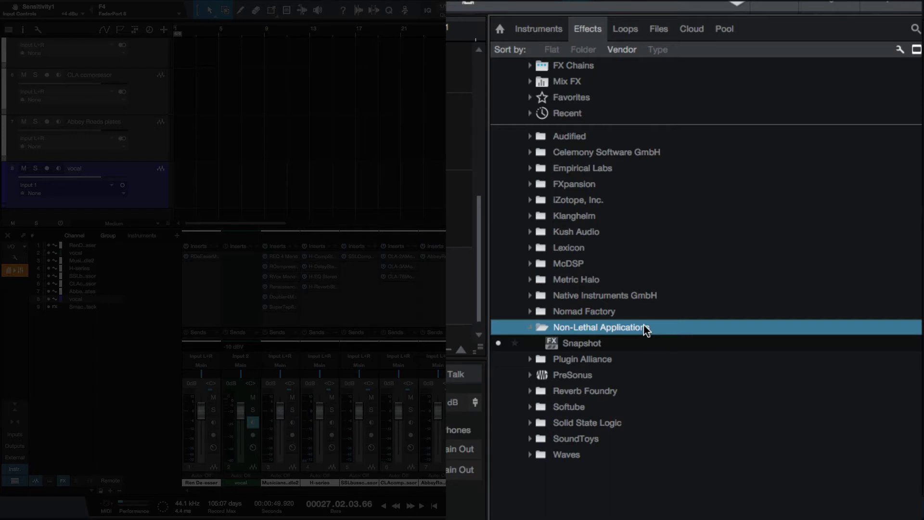
{"action": "left_click", "coordinate": [646, 326]}
Expand the Plugin Alliance folder and hide the VST duplicate of bx_meter.
{"action": "left_click", "coordinate": [622, 345]}
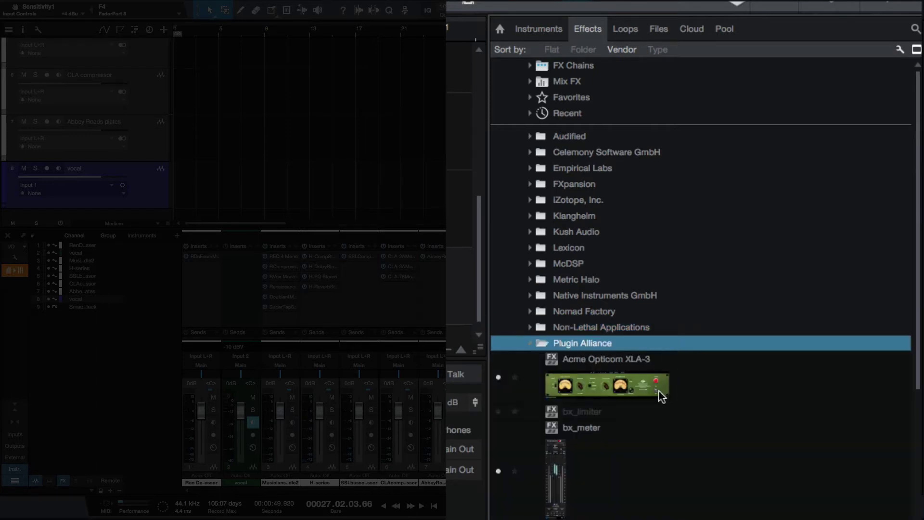
{"action": "scroll", "coordinate": [608, 432], "scroll_direction": "down", "scroll_amount": 6}
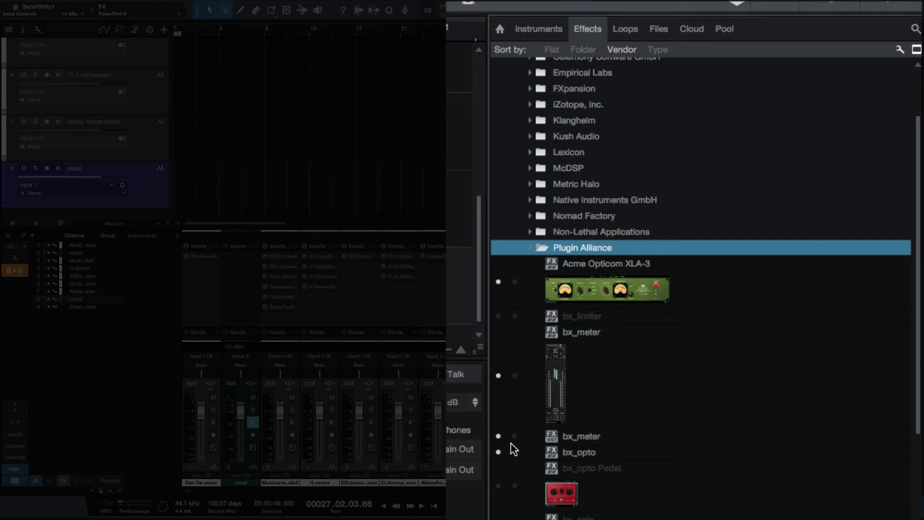
{"action": "left_click", "coordinate": [632, 437]}
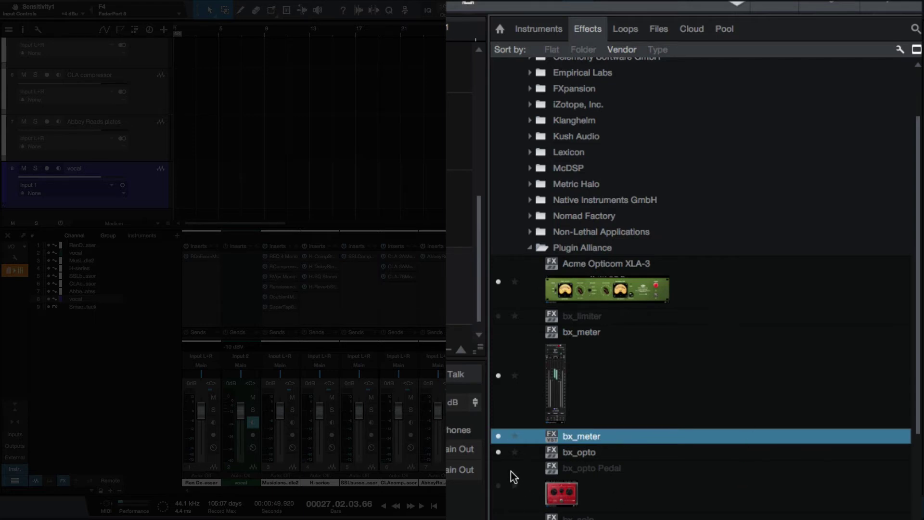
{"action": "left_click", "coordinate": [498, 436]}
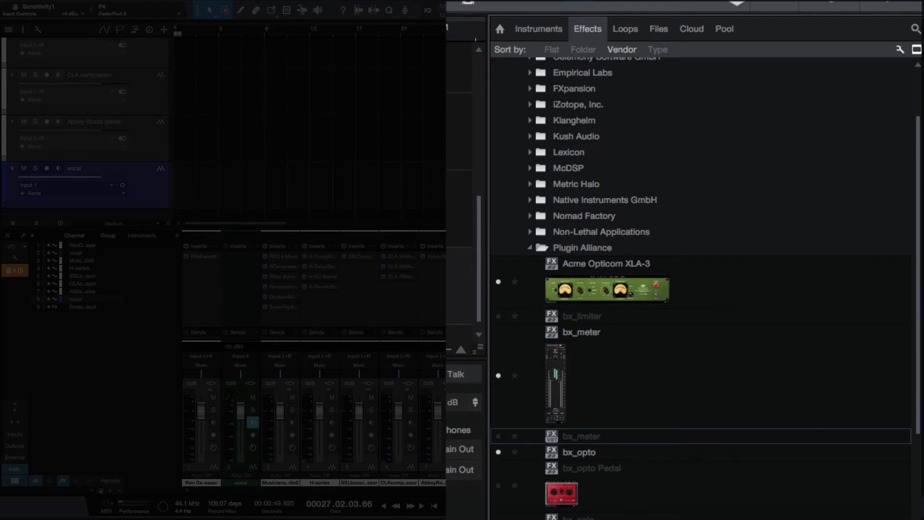
Review which of the remaining Plugin Alliance plug-ins are shown or hidden, and collapse the folder.
{"action": "scroll", "coordinate": [702, 288], "scroll_direction": "down", "scroll_amount": 5}
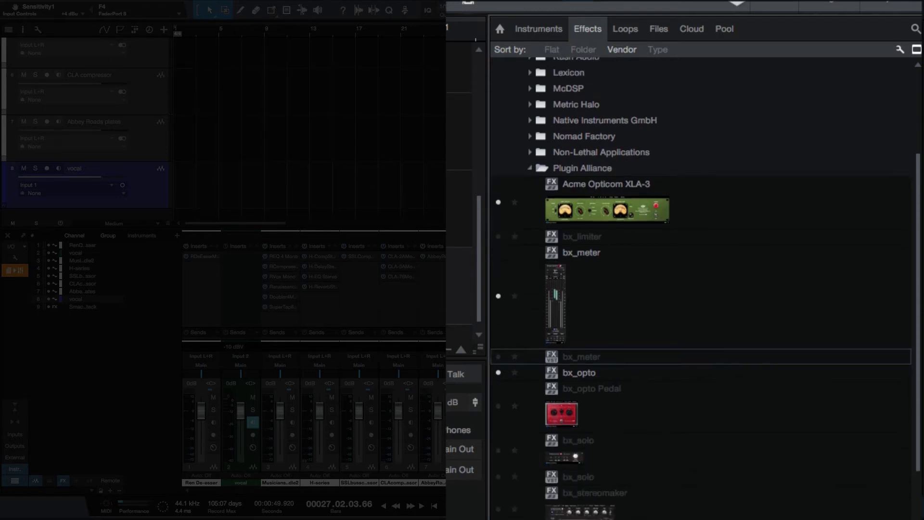
{"action": "scroll", "coordinate": [659, 515], "scroll_direction": "down", "scroll_amount": 4}
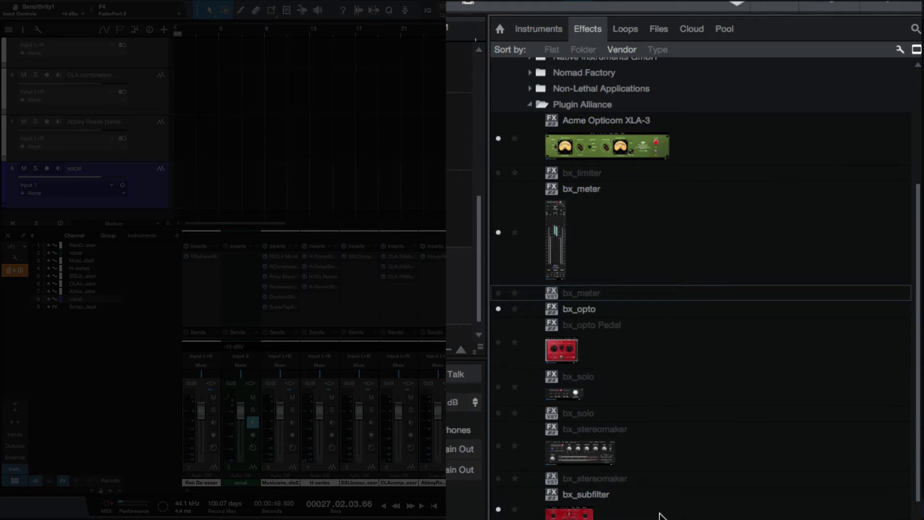
{"action": "scroll", "coordinate": [659, 515], "scroll_direction": "down", "scroll_amount": 1}
{"action": "scroll", "coordinate": [660, 515], "scroll_direction": "down", "scroll_amount": 6}
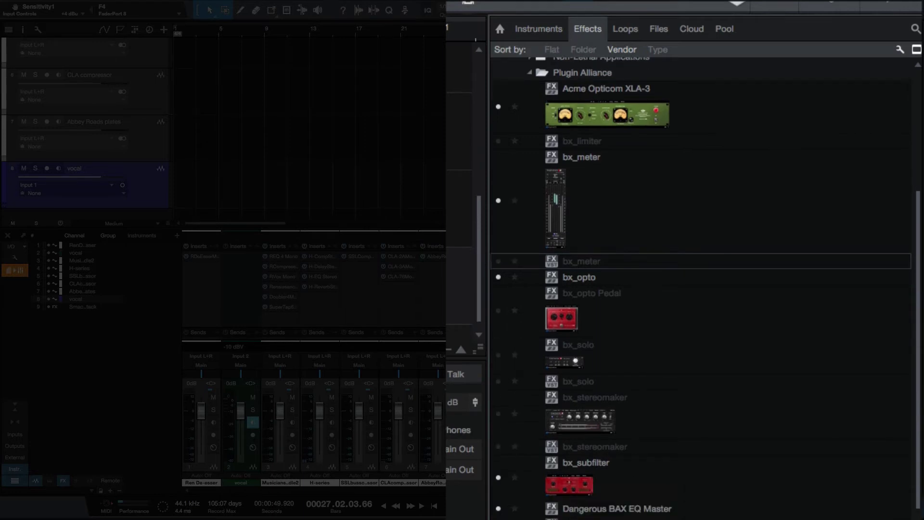
{"action": "scroll", "coordinate": [659, 515], "scroll_direction": "down", "scroll_amount": 2}
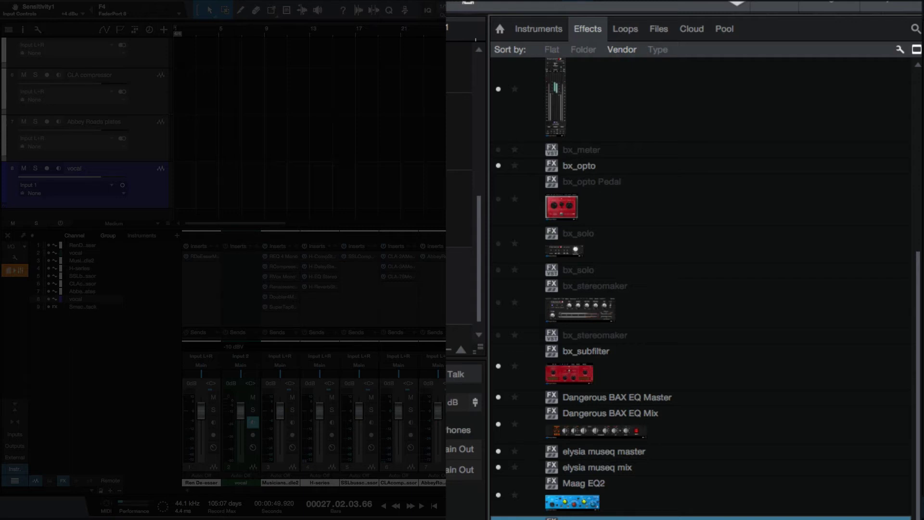
{"action": "scroll", "coordinate": [701, 289], "scroll_direction": "down", "scroll_amount": 3}
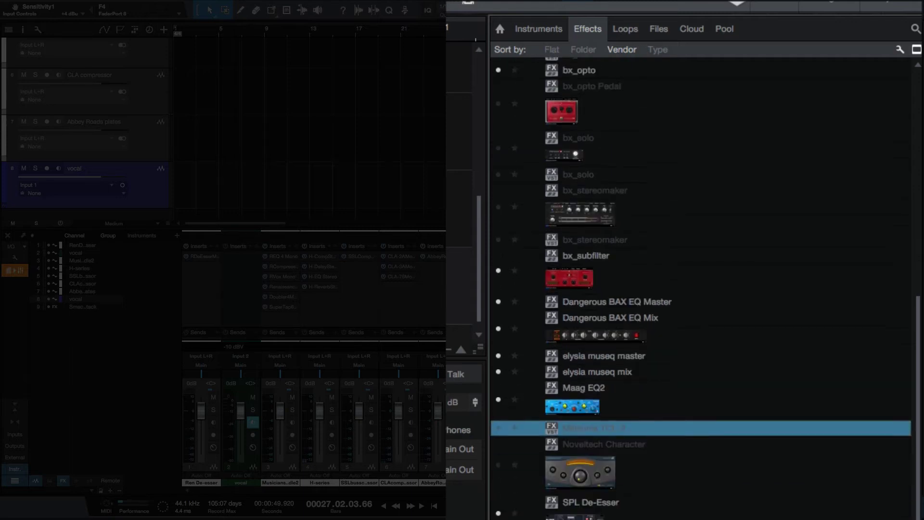
{"action": "scroll", "coordinate": [701, 289], "scroll_direction": "down", "scroll_amount": 5}
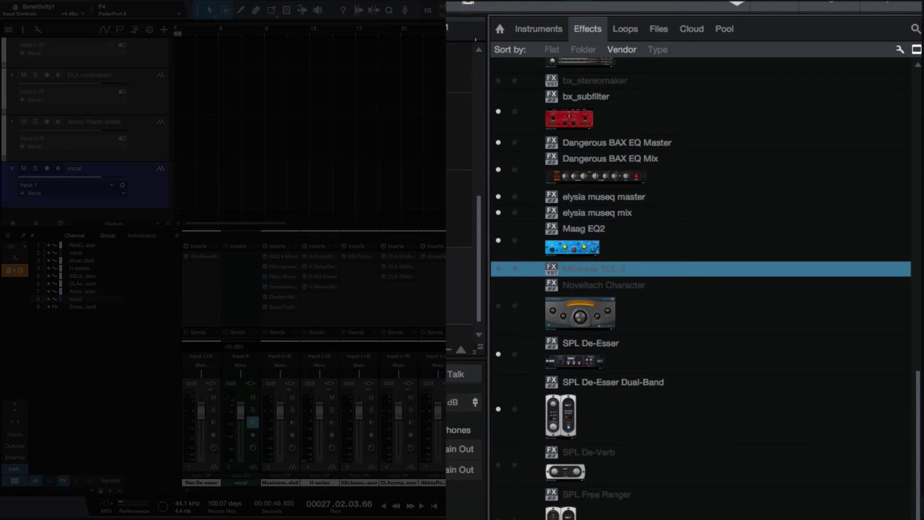
{"action": "scroll", "coordinate": [700, 289], "scroll_direction": "down", "scroll_amount": 1}
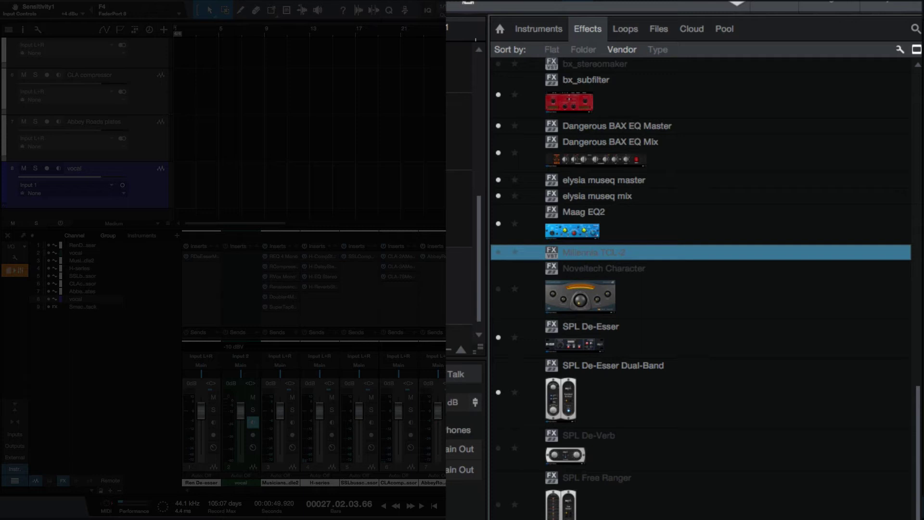
{"action": "scroll", "coordinate": [700, 288], "scroll_direction": "up", "scroll_amount": 8}
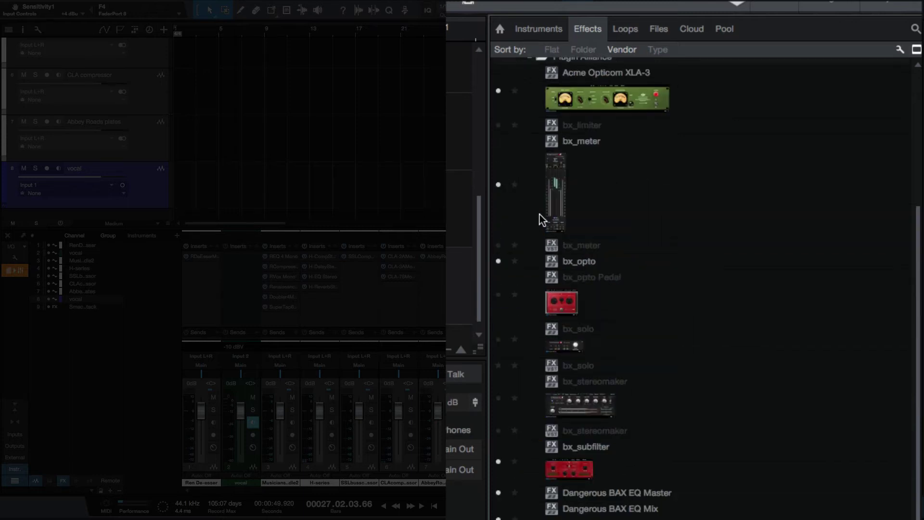
{"action": "scroll", "coordinate": [669, 297], "scroll_direction": "up", "scroll_amount": 6}
{"action": "left_click", "coordinate": [587, 342]}
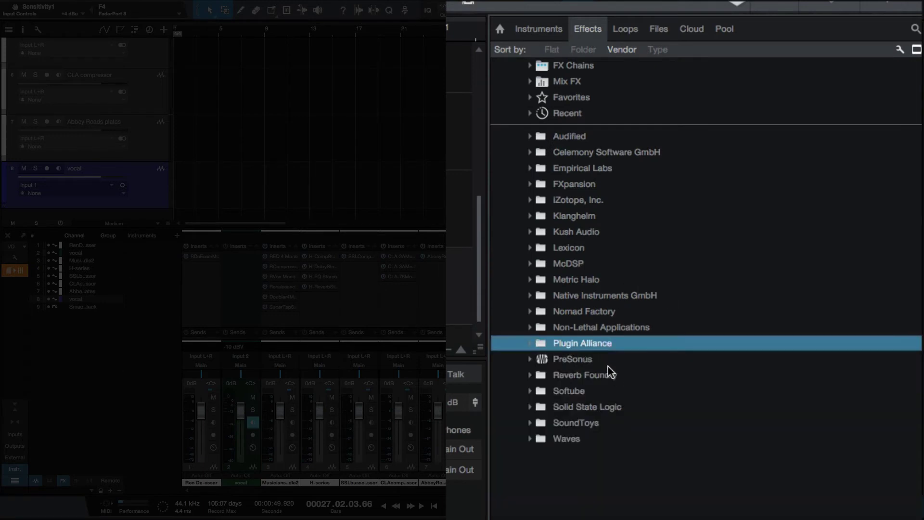
Check the contents of the PreSonus and Reverb Foundry folders, leaving both collapsed.
{"action": "left_click", "coordinate": [650, 364]}
{"action": "left_click", "coordinate": [649, 364]}
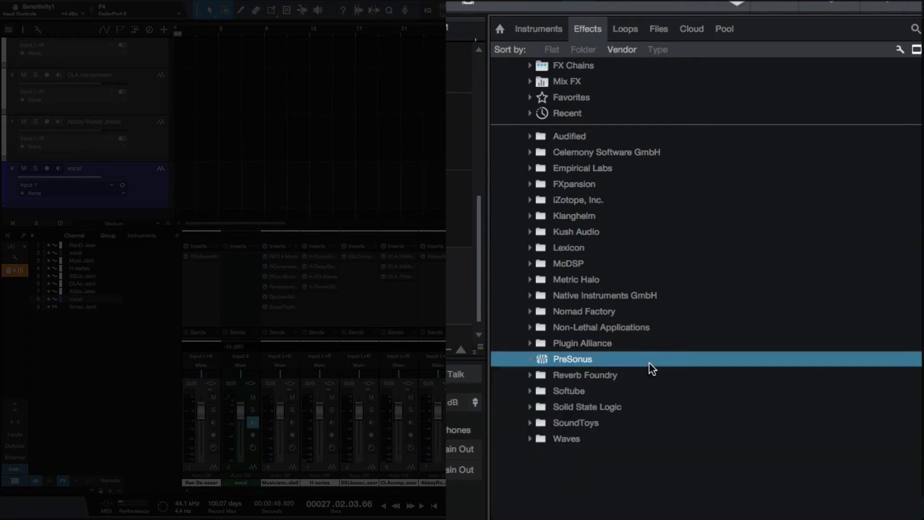
{"action": "left_click", "coordinate": [646, 374]}
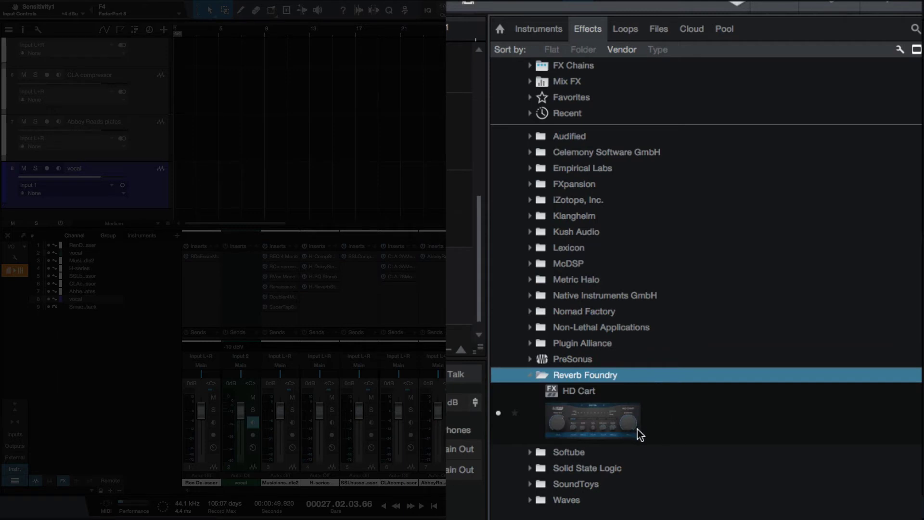
{"action": "left_click", "coordinate": [645, 376]}
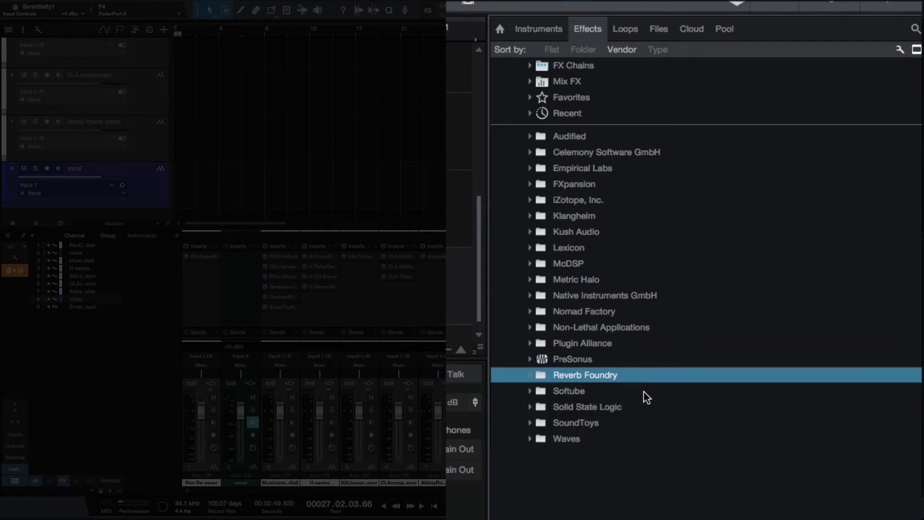
Expand the Softube folder and review which plug-in versions are shown or hidden throughout its list.
{"action": "left_click", "coordinate": [643, 391]}
{"action": "scroll", "coordinate": [701, 454], "scroll_direction": "down", "scroll_amount": 5}
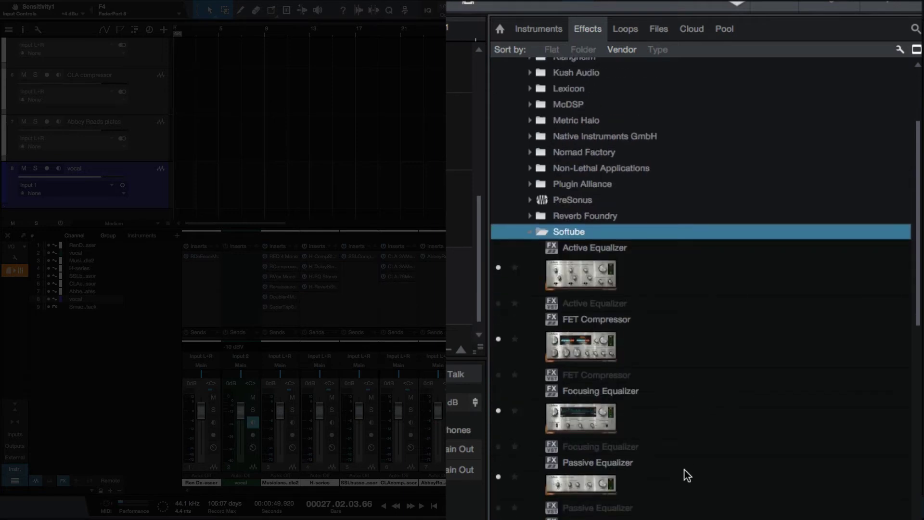
{"action": "scroll", "coordinate": [685, 470], "scroll_direction": "down", "scroll_amount": 10}
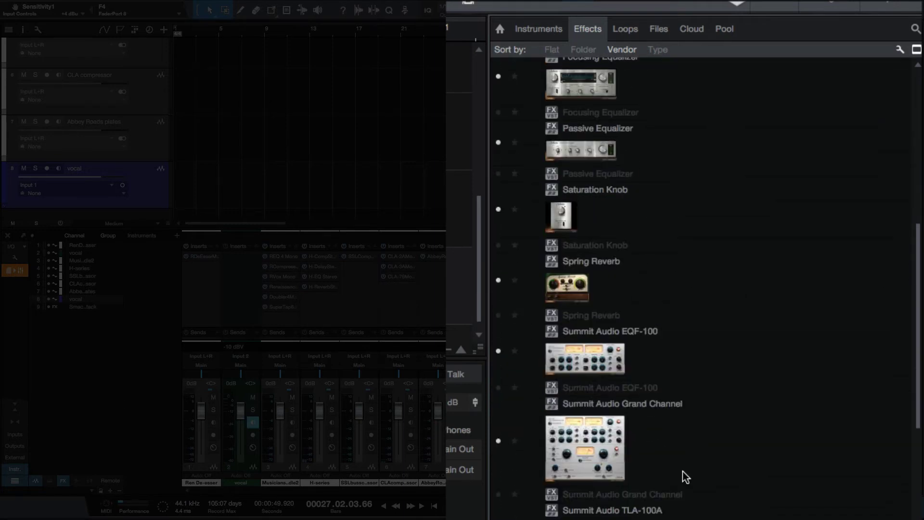
{"action": "scroll", "coordinate": [682, 472], "scroll_direction": "down", "scroll_amount": 8}
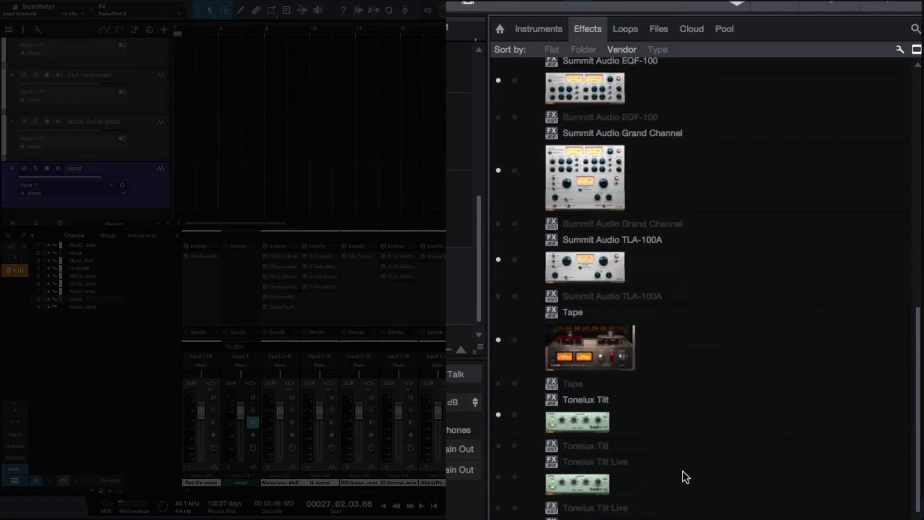
{"action": "scroll", "coordinate": [683, 477], "scroll_direction": "down", "scroll_amount": 1}
{"action": "scroll", "coordinate": [683, 477], "scroll_direction": "down", "scroll_amount": 2}
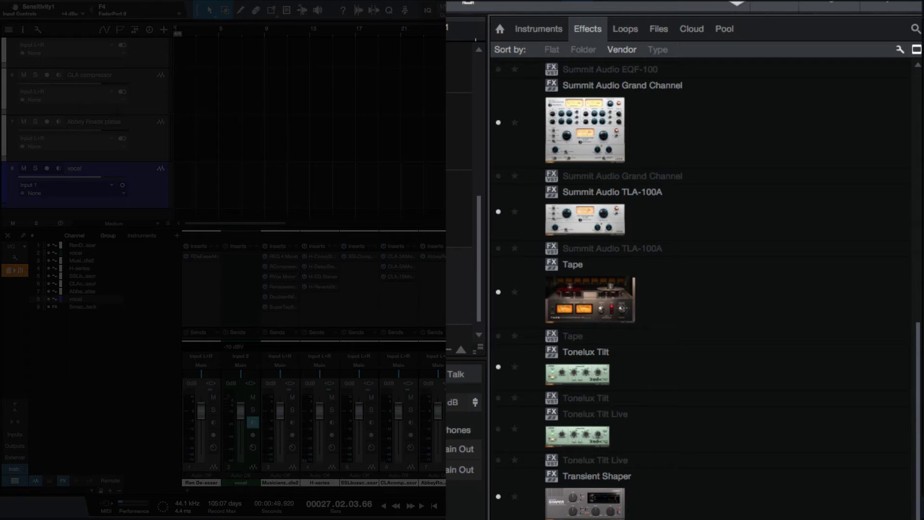
{"action": "scroll", "coordinate": [682, 336], "scroll_direction": "down", "scroll_amount": 7}
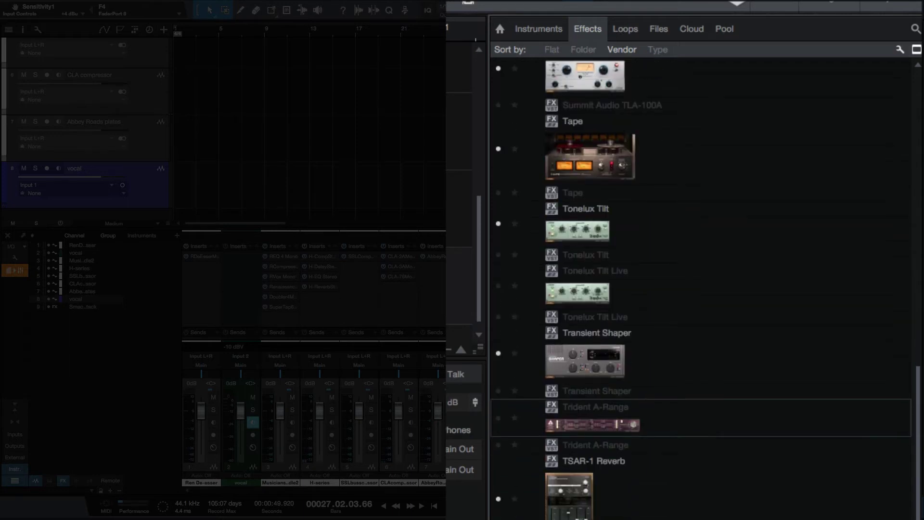
{"action": "scroll", "coordinate": [683, 337], "scroll_direction": "down", "scroll_amount": 4}
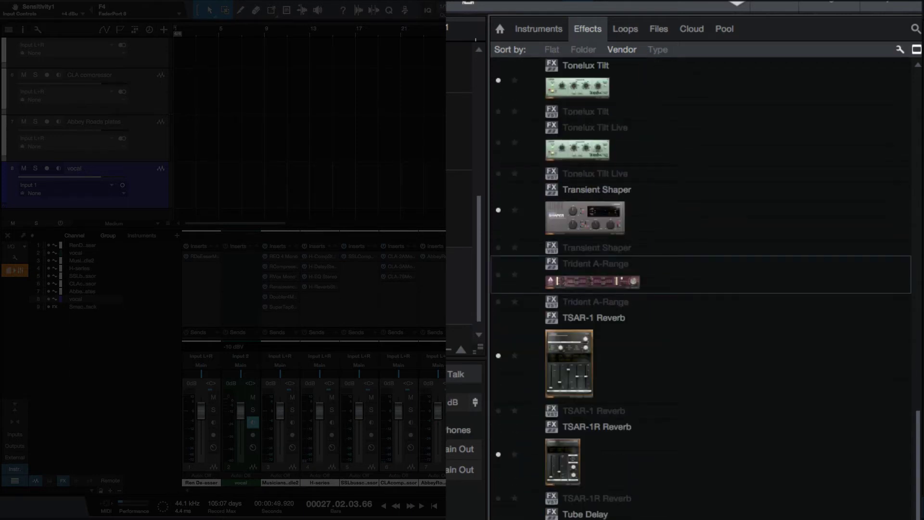
{"action": "scroll", "coordinate": [683, 337], "scroll_direction": "down", "scroll_amount": 9}
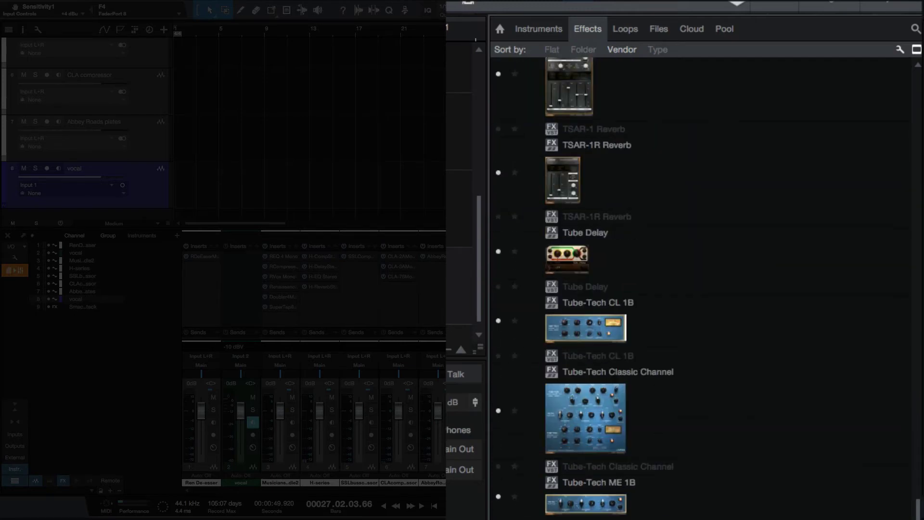
{"action": "scroll", "coordinate": [683, 337], "scroll_direction": "up", "scroll_amount": 20}
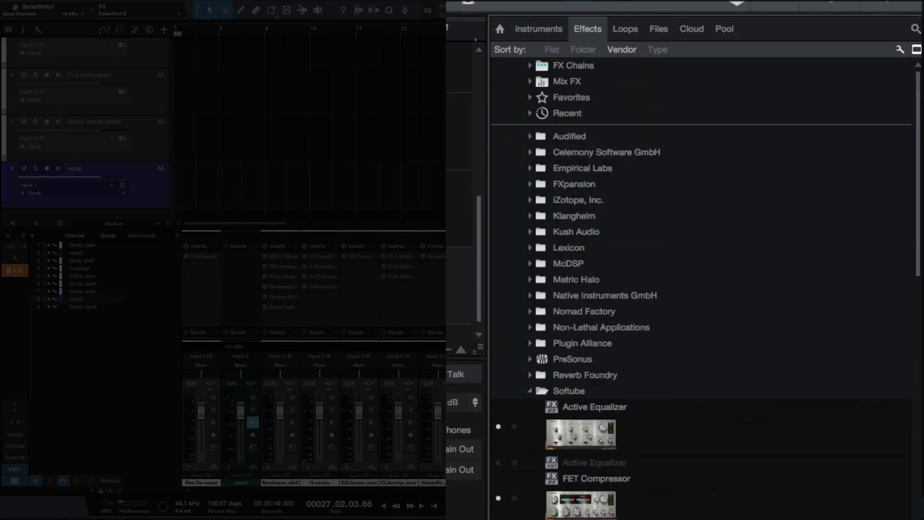
{"action": "scroll", "coordinate": [683, 337], "scroll_direction": "down", "scroll_amount": 20}
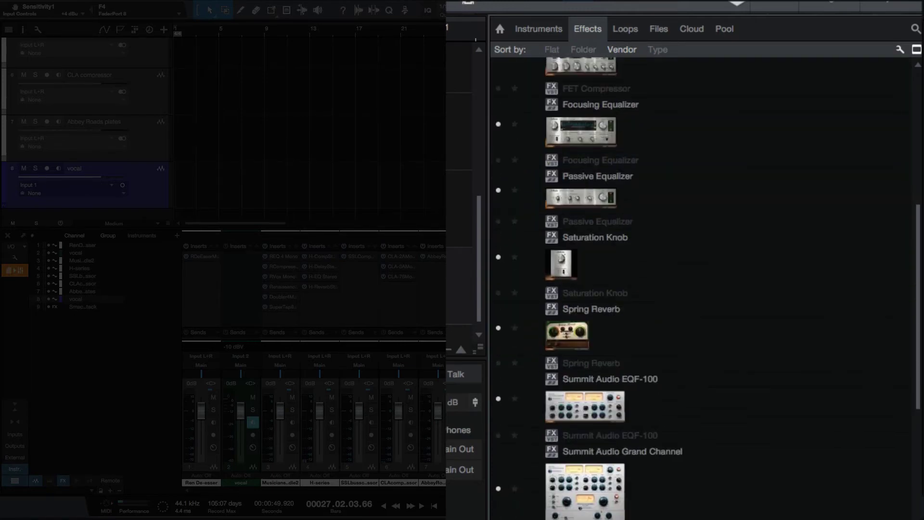
{"action": "scroll", "coordinate": [683, 179], "scroll_direction": "down", "scroll_amount": 13}
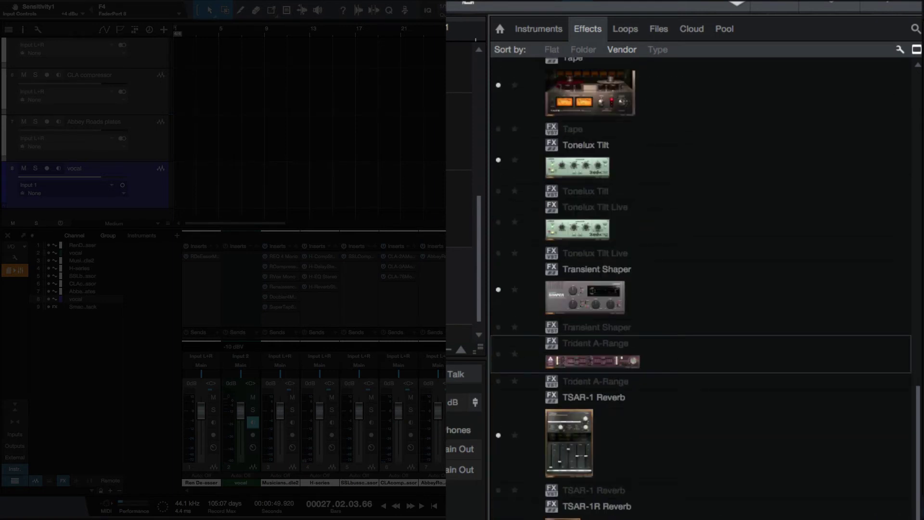
{"action": "scroll", "coordinate": [682, 179], "scroll_direction": "down", "scroll_amount": 5}
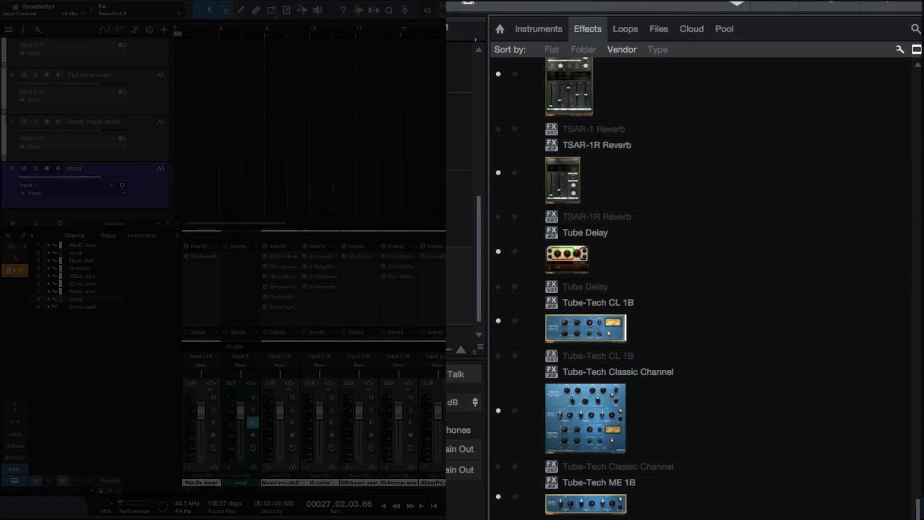
{"action": "scroll", "coordinate": [572, 387], "scroll_direction": "up", "scroll_amount": 20}
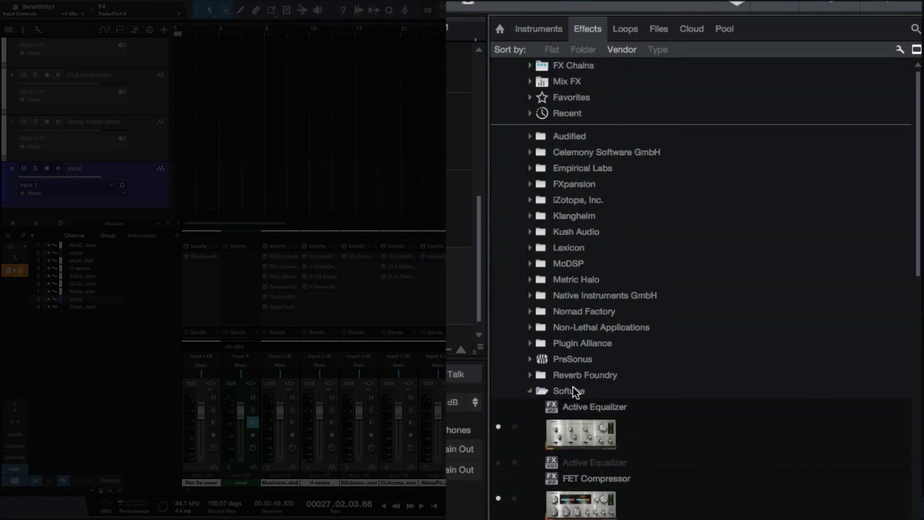
Collapse the Softube folder and review which Solid State Logic plug-in versions are shown or hidden, leaving that folder collapsed.
{"action": "left_click", "coordinate": [573, 390]}
{"action": "left_click", "coordinate": [635, 406]}
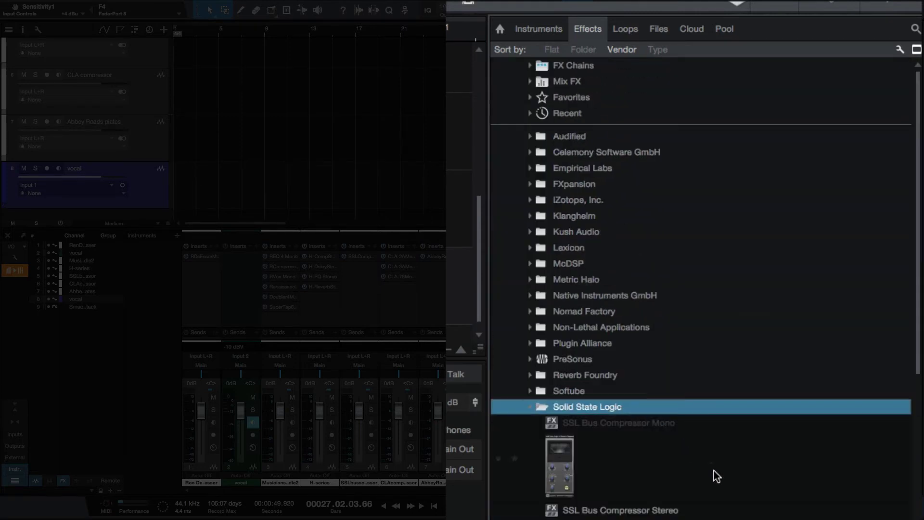
{"action": "scroll", "coordinate": [702, 289], "scroll_direction": "down", "scroll_amount": 15}
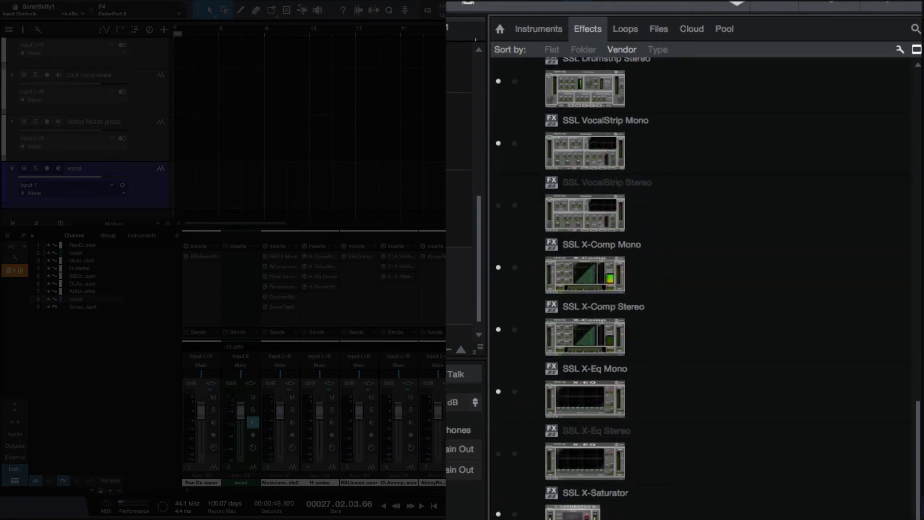
{"action": "scroll", "coordinate": [703, 288], "scroll_direction": "up", "scroll_amount": 15}
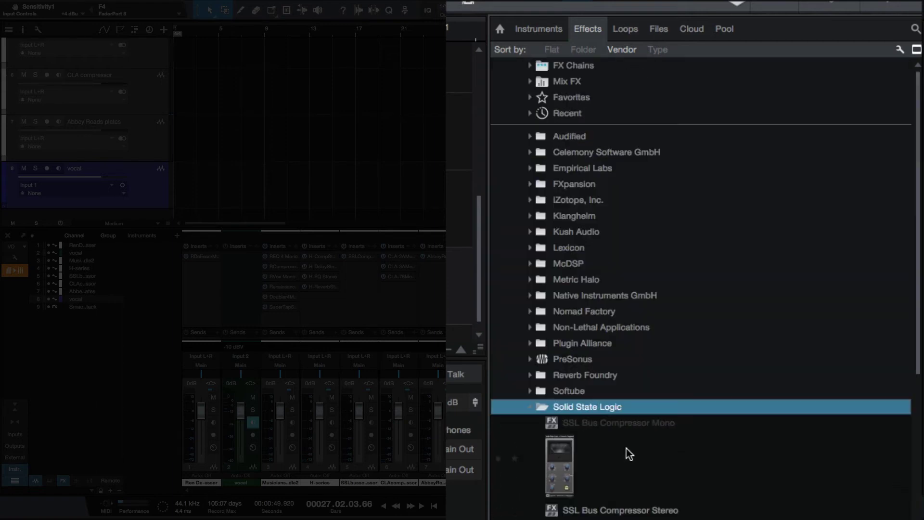
{"action": "left_click", "coordinate": [612, 409]}
Expand the SoundToys folder, review which of its plug-ins are shown or hidden, and collapse it.
{"action": "left_click", "coordinate": [625, 426]}
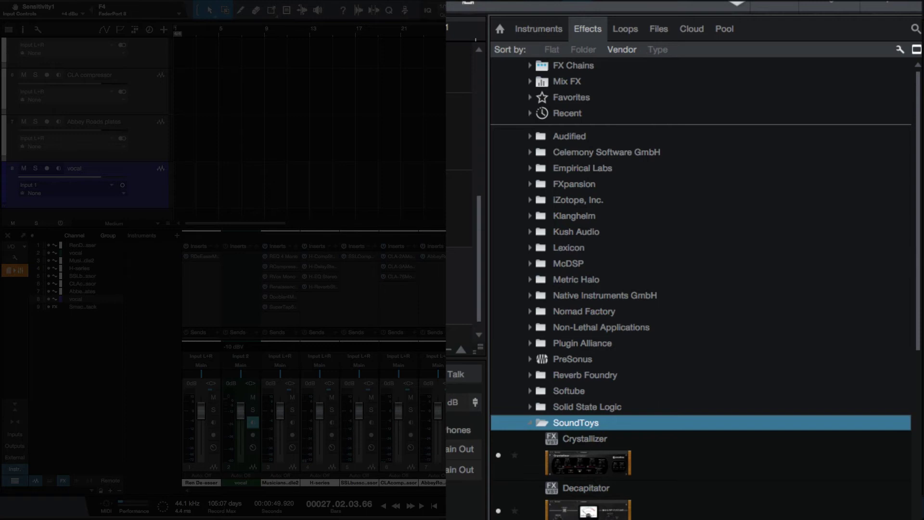
{"action": "scroll", "coordinate": [703, 289], "scroll_direction": "down", "scroll_amount": 10}
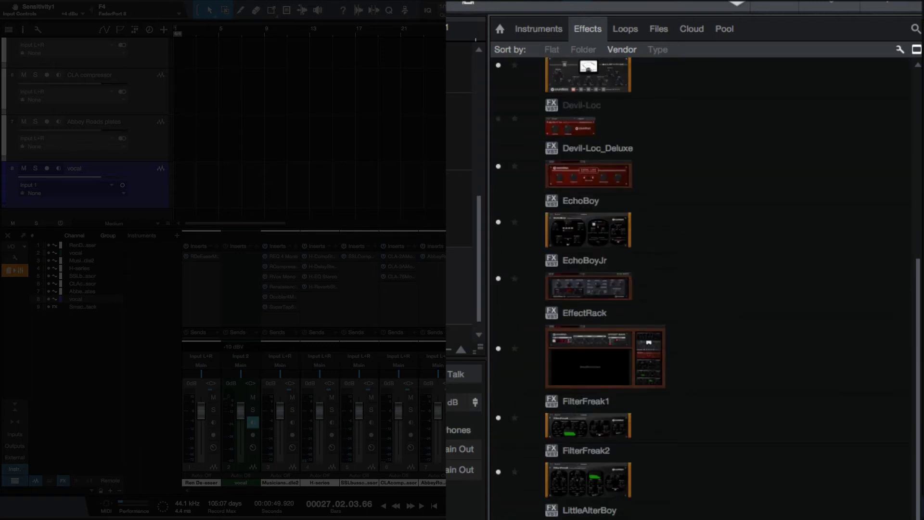
{"action": "scroll", "coordinate": [578, 424], "scroll_direction": "up", "scroll_amount": 10}
{"action": "double_click", "coordinate": [578, 424]}
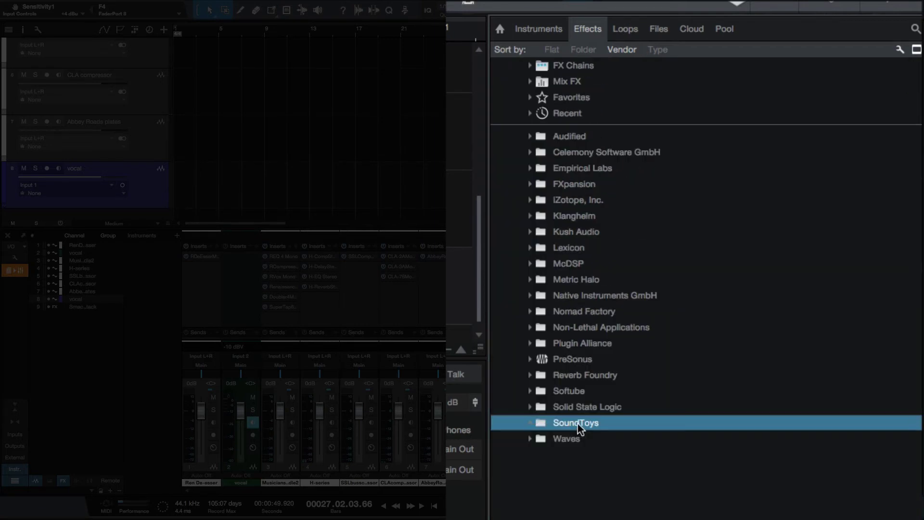
Expand the Waves folder and hide Abbey Road Plates Mono, Abbey Road Plates Mono/Stereo and Brauer Motion Mono/Stereo.
{"action": "double_click", "coordinate": [574, 439]}
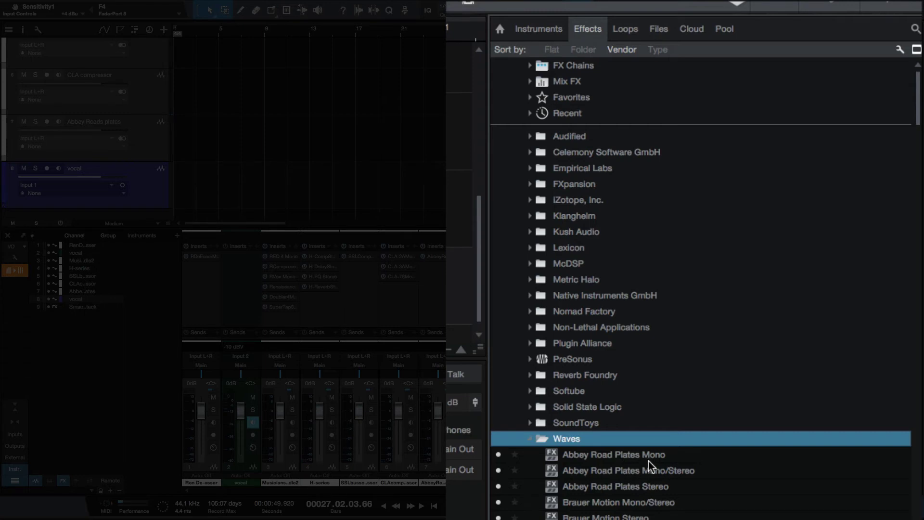
{"action": "left_click", "coordinate": [498, 455]}
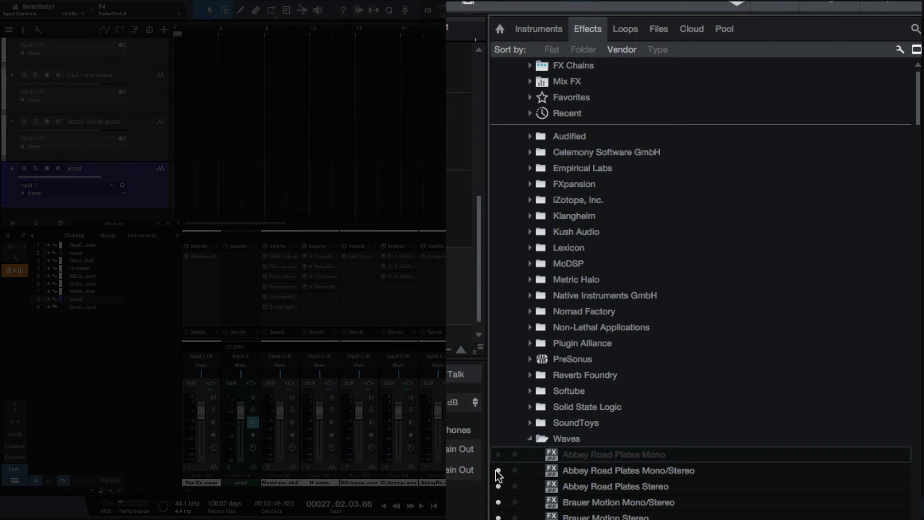
{"action": "left_click", "coordinate": [497, 470]}
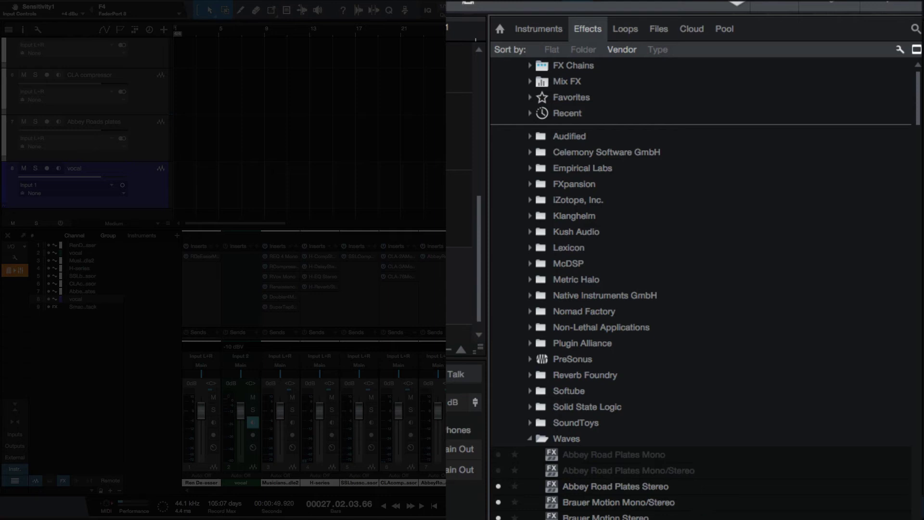
{"action": "left_click", "coordinate": [497, 502]}
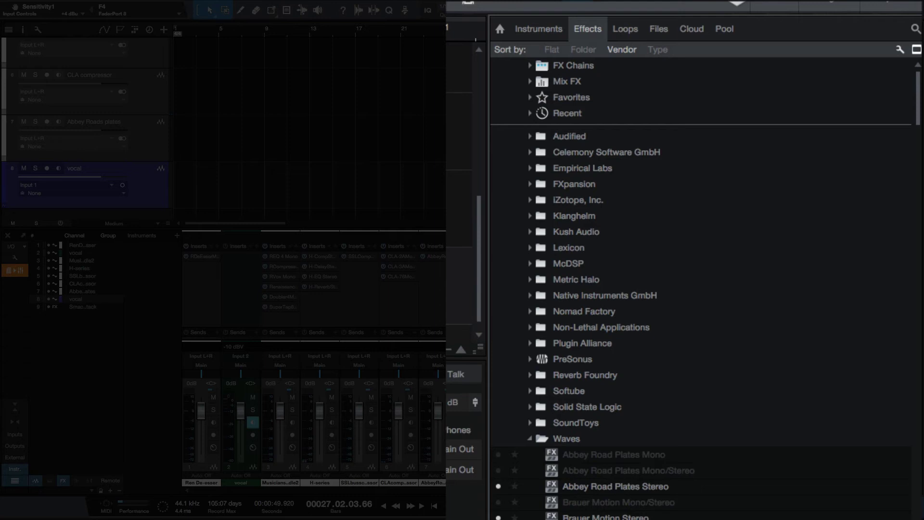
Review which mono and stereo versions are shown or hidden in the Waves folder, from C6 through F6-RTA.
{"action": "scroll", "coordinate": [701, 289], "scroll_direction": "down", "scroll_amount": 1}
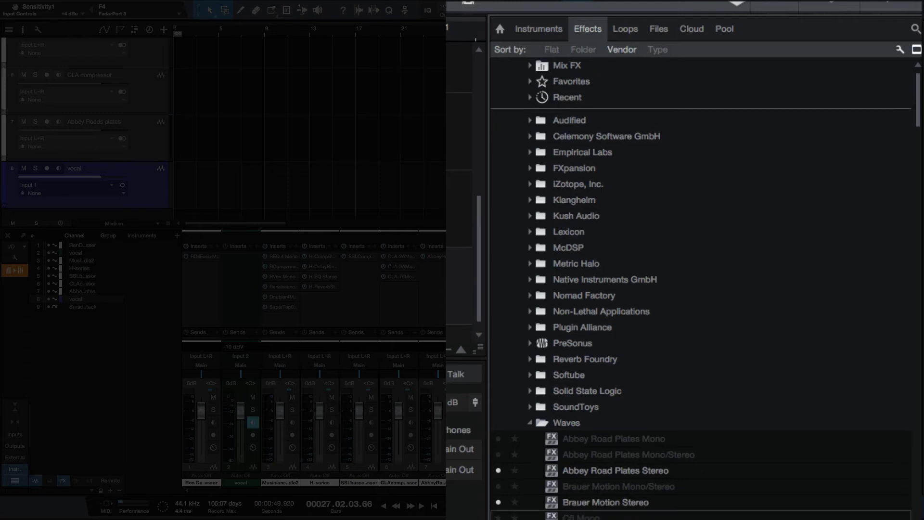
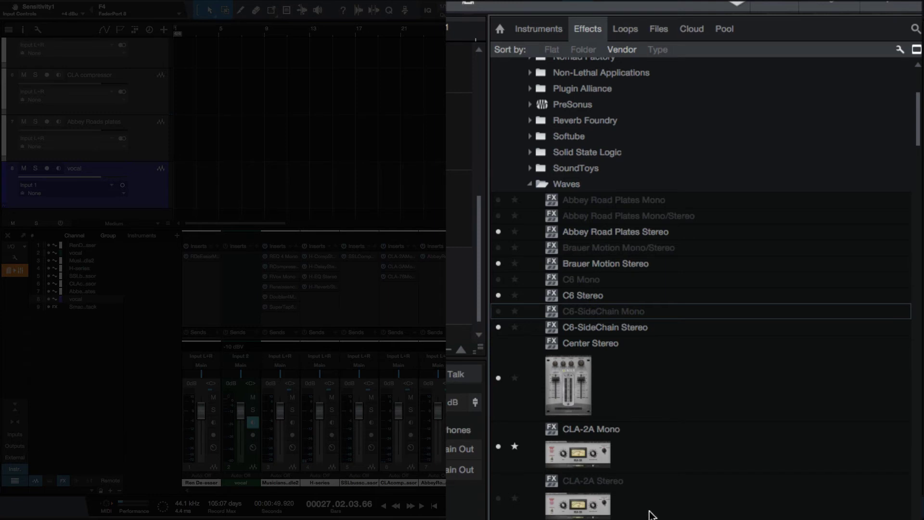
{"action": "scroll", "coordinate": [653, 514], "scroll_direction": "down", "scroll_amount": 3}
{"action": "scroll", "coordinate": [702, 288], "scroll_direction": "down", "scroll_amount": 1}
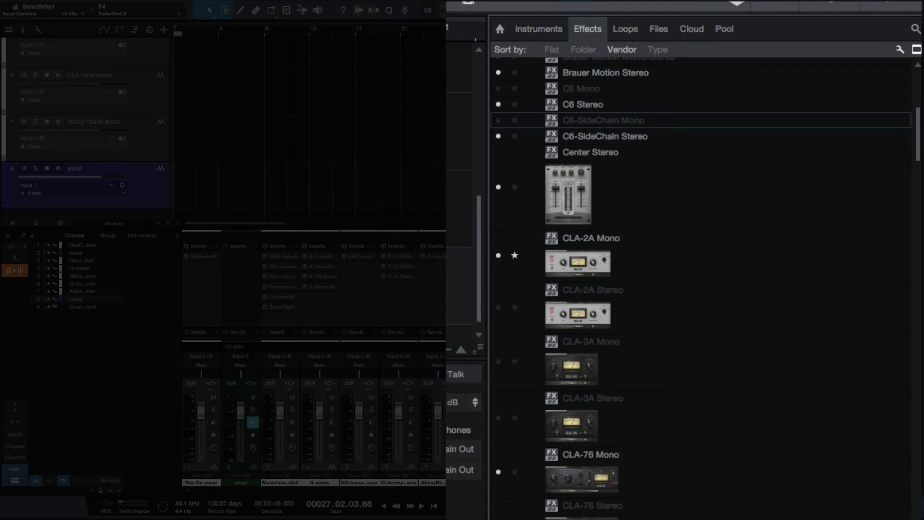
{"action": "scroll", "coordinate": [701, 288], "scroll_direction": "down", "scroll_amount": 1}
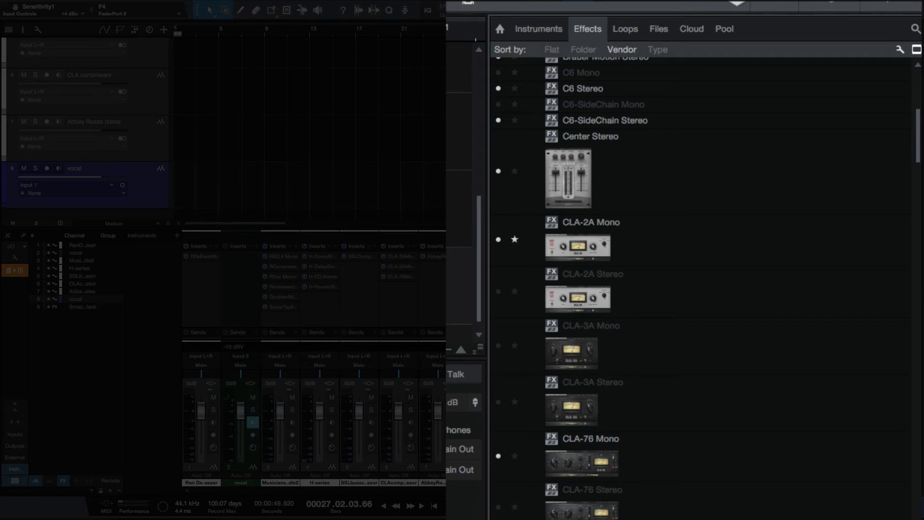
{"action": "scroll", "coordinate": [701, 288], "scroll_direction": "down", "scroll_amount": 5}
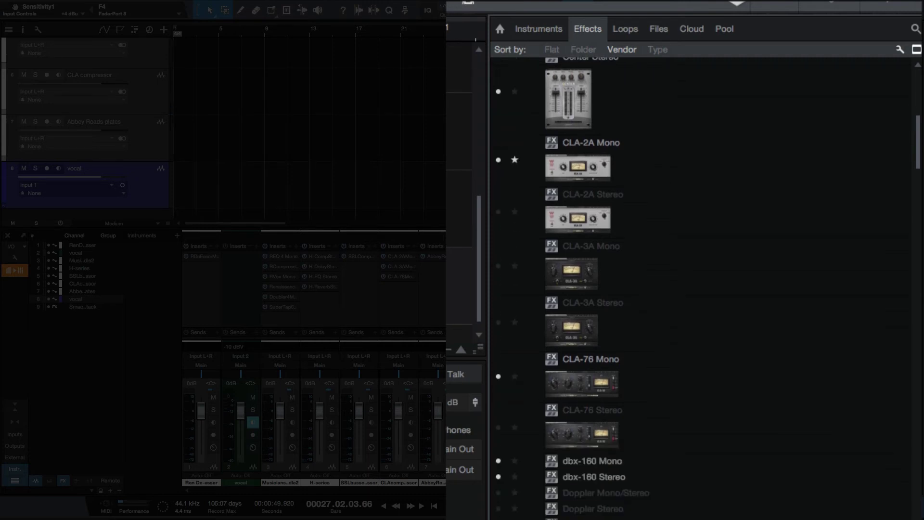
{"action": "scroll", "coordinate": [701, 288], "scroll_direction": "down", "scroll_amount": 8}
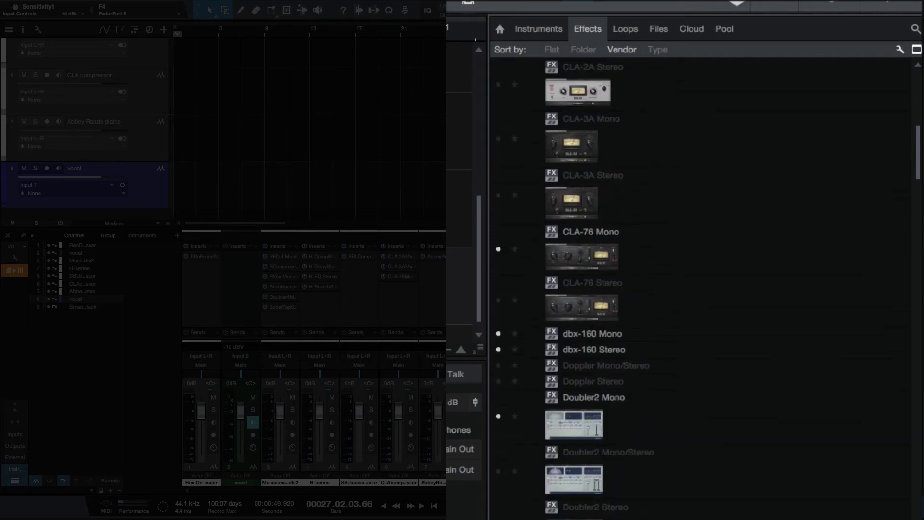
{"action": "scroll", "coordinate": [701, 288], "scroll_direction": "down", "scroll_amount": 11}
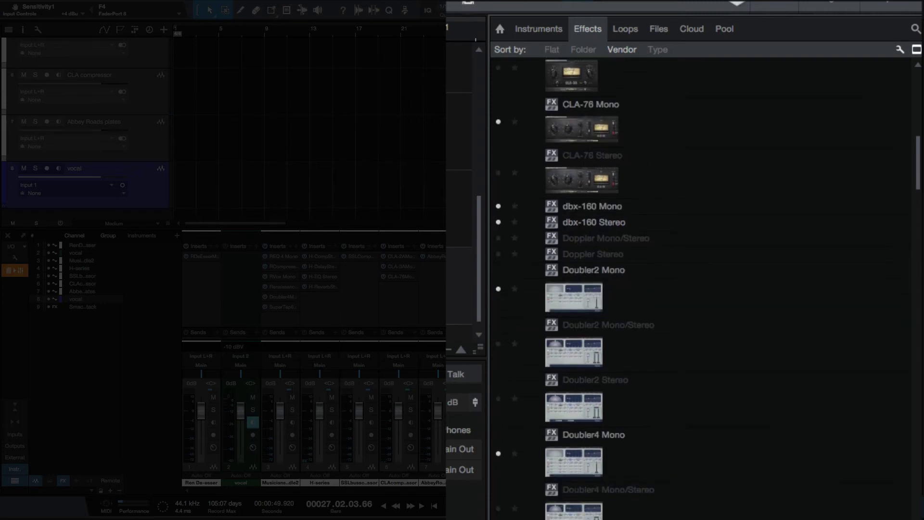
{"action": "scroll", "coordinate": [701, 288], "scroll_direction": "down", "scroll_amount": 1}
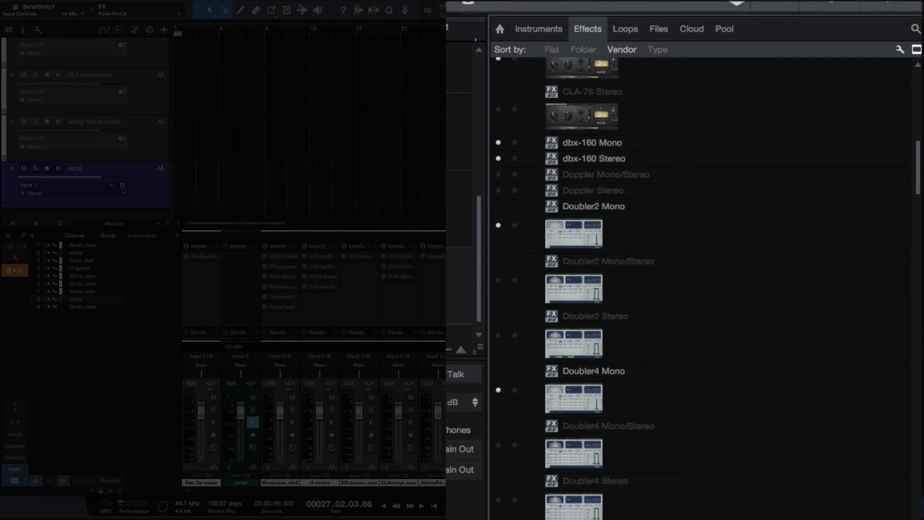
{"action": "scroll", "coordinate": [701, 487], "scroll_direction": "down", "scroll_amount": 3}
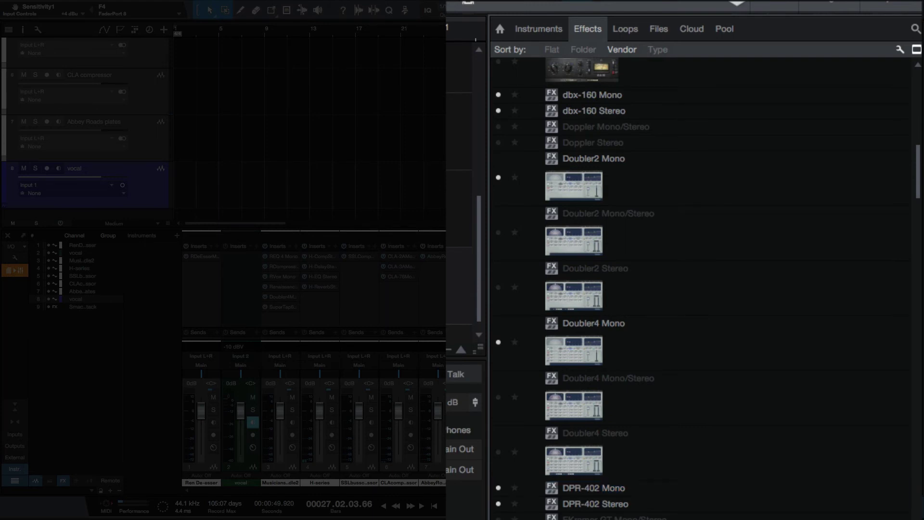
{"action": "scroll", "coordinate": [701, 491], "scroll_direction": "down", "scroll_amount": 5}
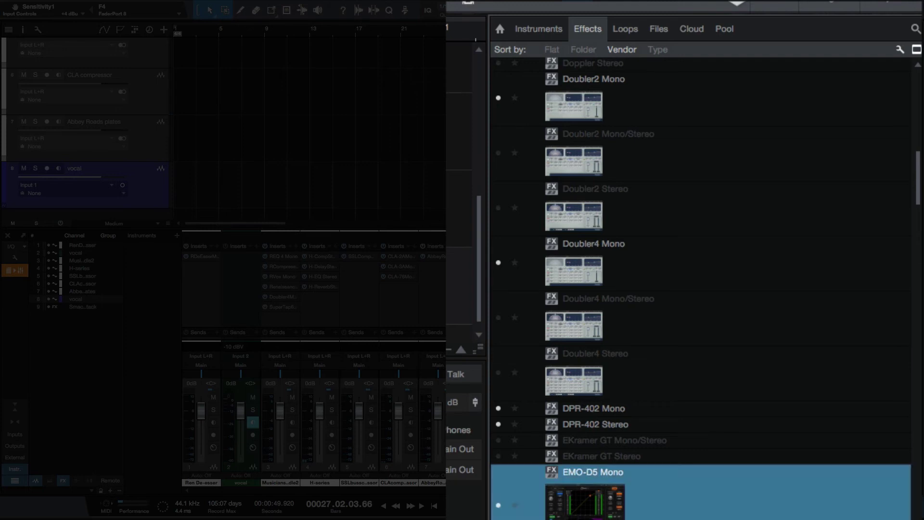
{"action": "scroll", "coordinate": [701, 511], "scroll_direction": "down", "scroll_amount": 3}
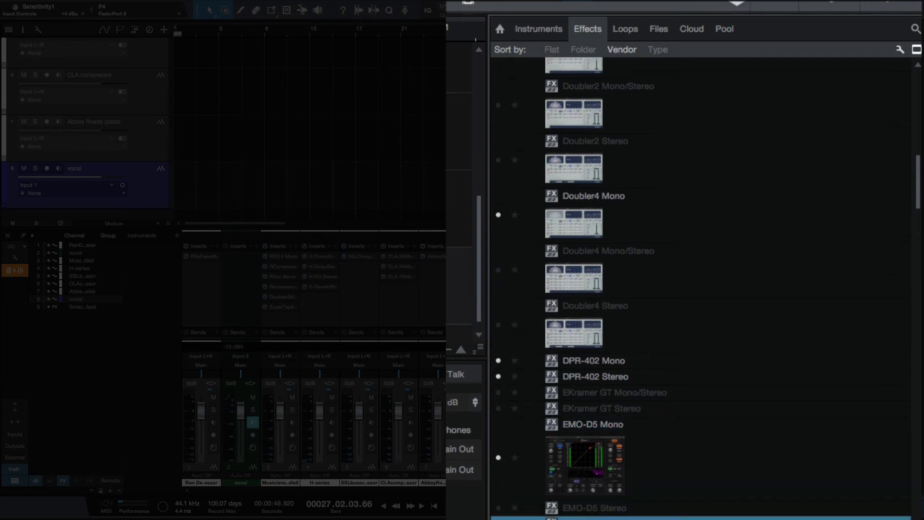
{"action": "scroll", "coordinate": [674, 513], "scroll_direction": "down", "scroll_amount": 4}
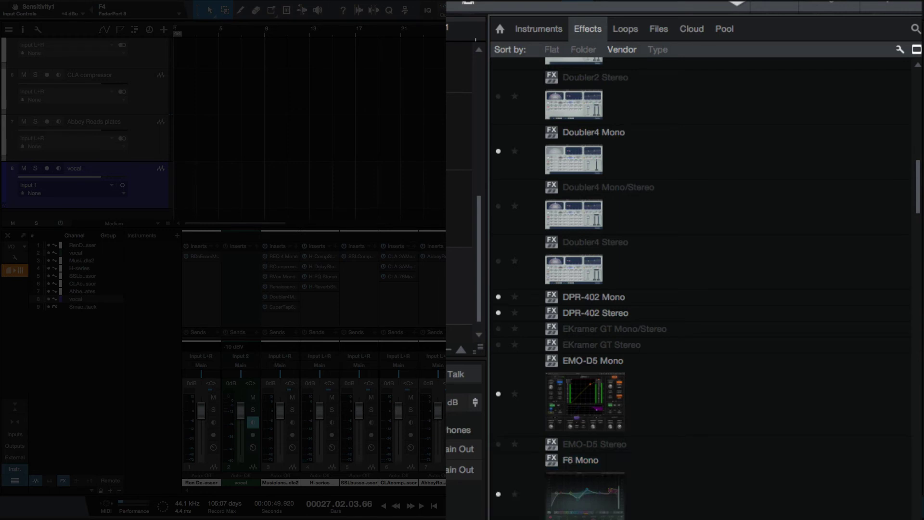
{"action": "scroll", "coordinate": [674, 417], "scroll_direction": "down", "scroll_amount": 10}
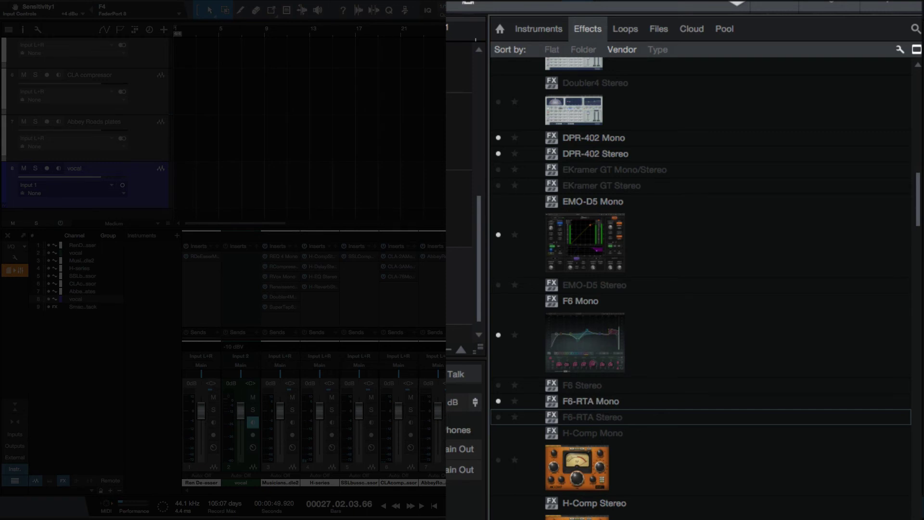
Hide the H-EQ-Light Mono plug-in in the Waves folder.
{"action": "scroll", "coordinate": [674, 416], "scroll_direction": "down", "scroll_amount": 20}
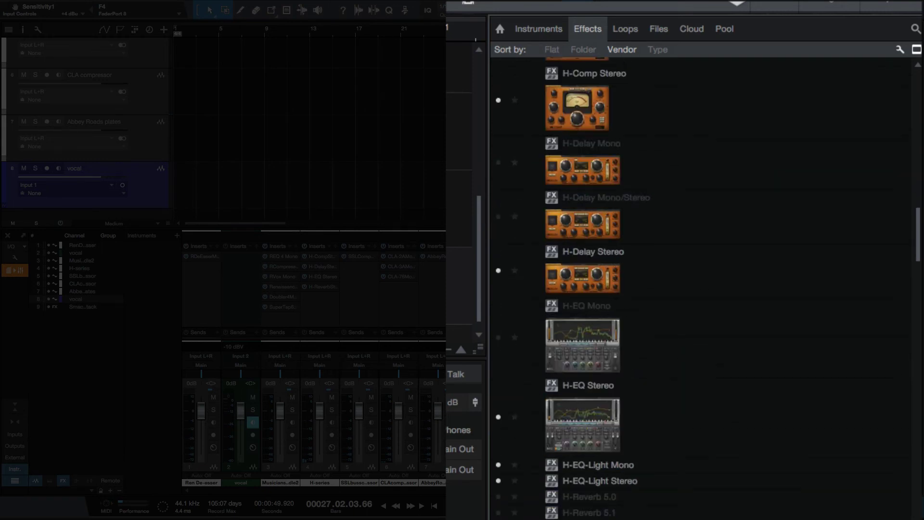
{"action": "scroll", "coordinate": [682, 496], "scroll_direction": "down", "scroll_amount": 3}
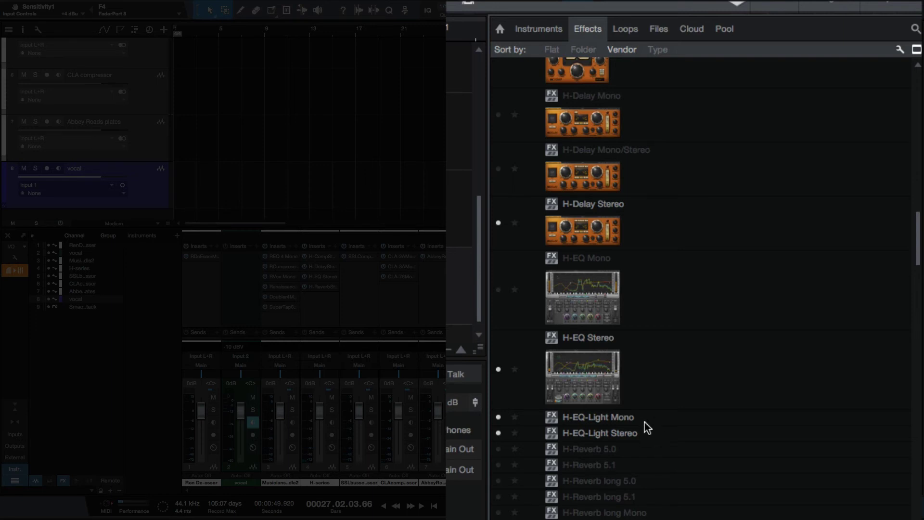
{"action": "left_click", "coordinate": [647, 422]}
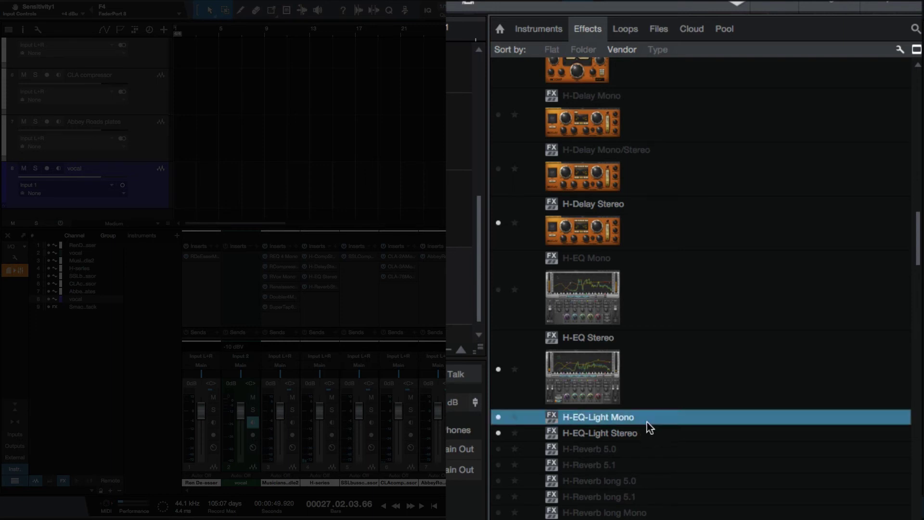
{"action": "left_click", "coordinate": [496, 417]}
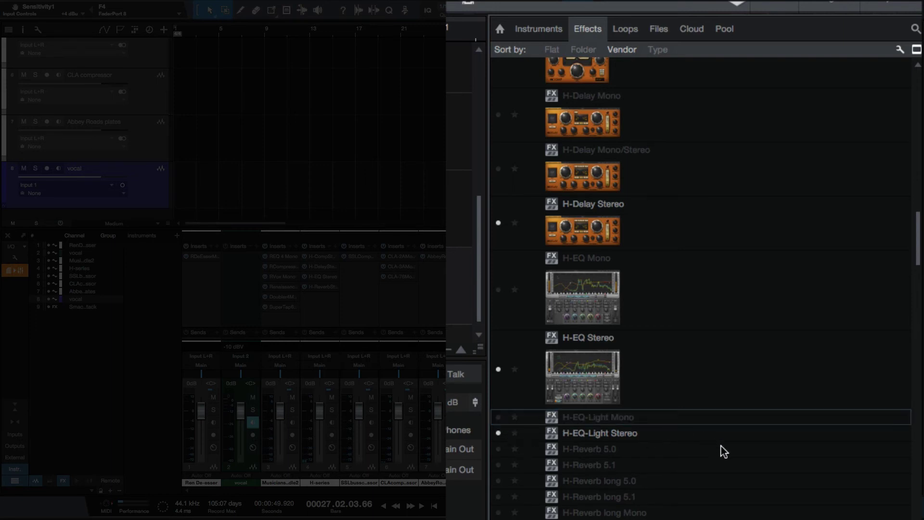
Review which versions of the Waves H-Reverb, J37, Kramer and L2 plug-ins are shown or hidden.
{"action": "scroll", "coordinate": [714, 513], "scroll_direction": "down", "scroll_amount": 10}
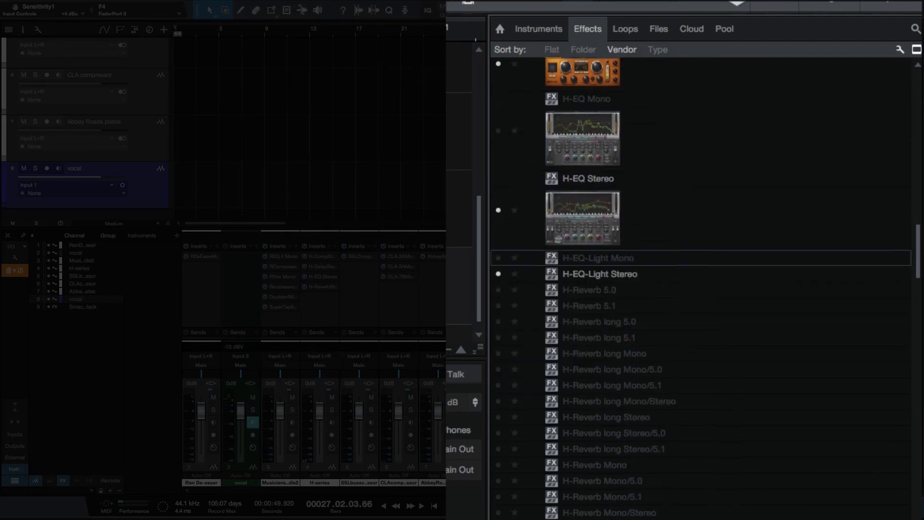
{"action": "scroll", "coordinate": [701, 286], "scroll_direction": "down", "scroll_amount": 3}
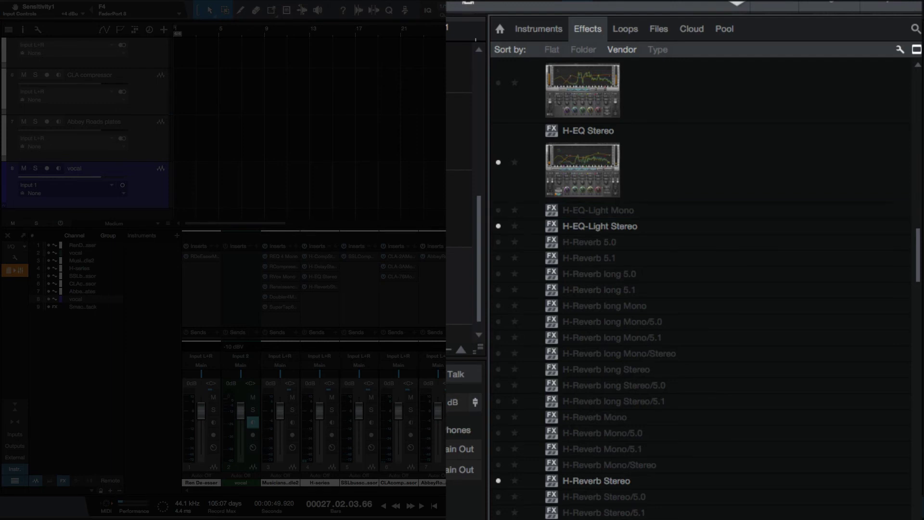
{"action": "scroll", "coordinate": [701, 401], "scroll_direction": "down", "scroll_amount": 8}
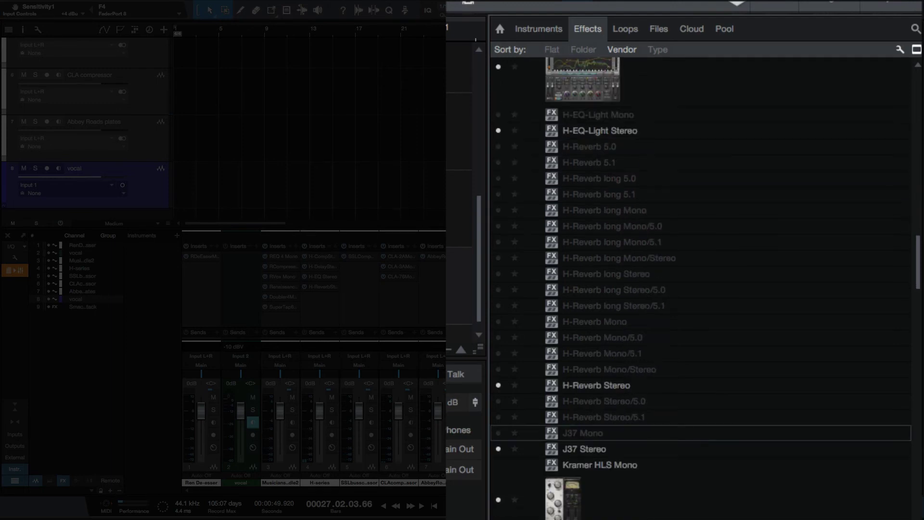
{"action": "scroll", "coordinate": [701, 401], "scroll_direction": "down", "scroll_amount": 2}
{"action": "scroll", "coordinate": [700, 289], "scroll_direction": "down", "scroll_amount": 1}
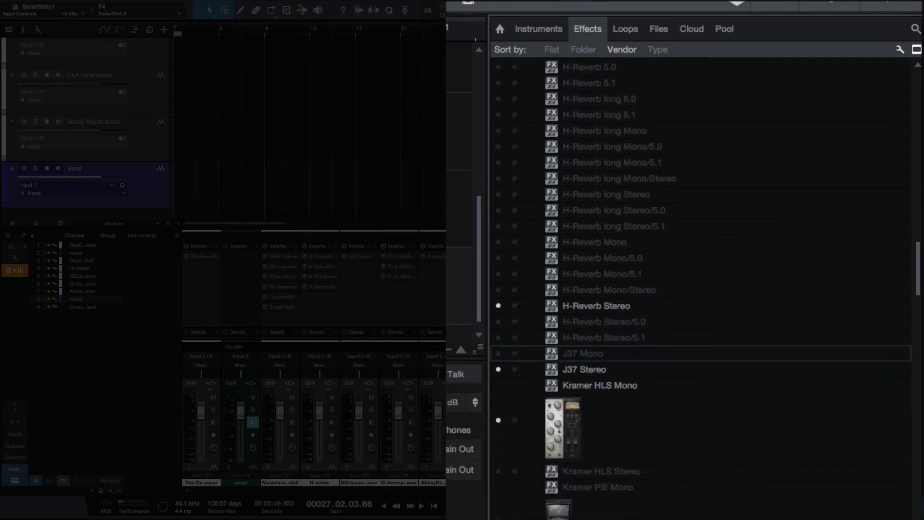
{"action": "left_click", "coordinate": [626, 487]}
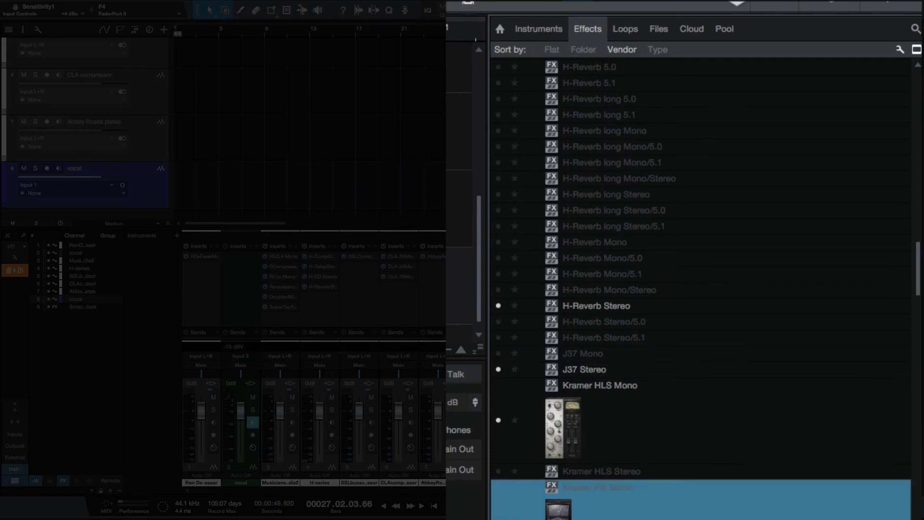
{"action": "scroll", "coordinate": [701, 291], "scroll_direction": "down", "scroll_amount": 8}
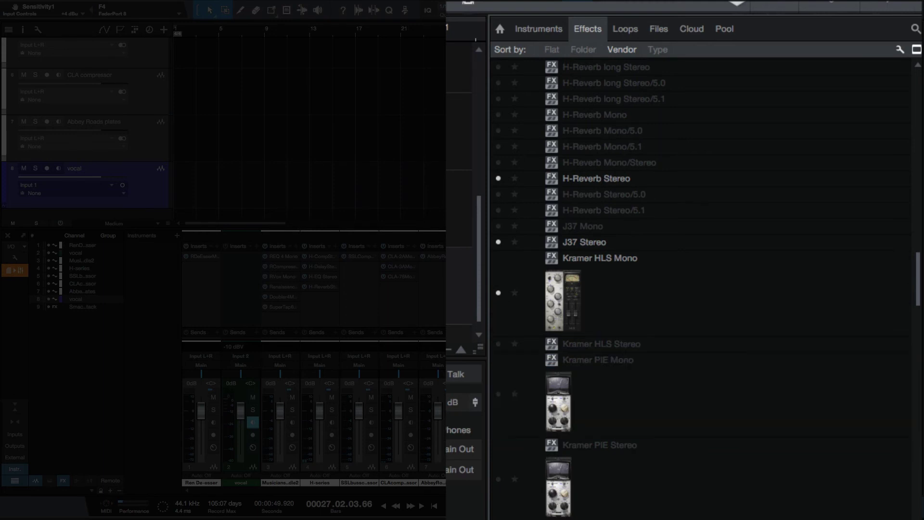
{"action": "scroll", "coordinate": [603, 454], "scroll_direction": "down", "scroll_amount": 5}
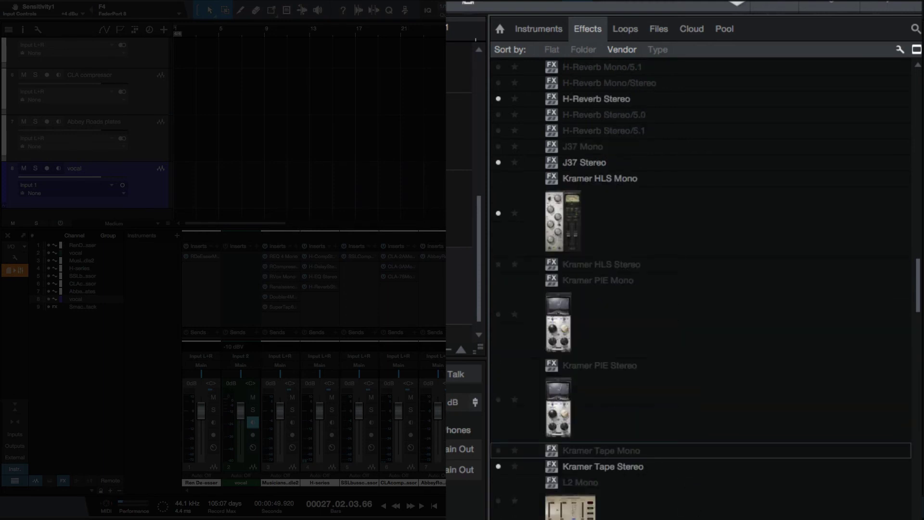
{"action": "scroll", "coordinate": [672, 513], "scroll_direction": "down", "scroll_amount": 3}
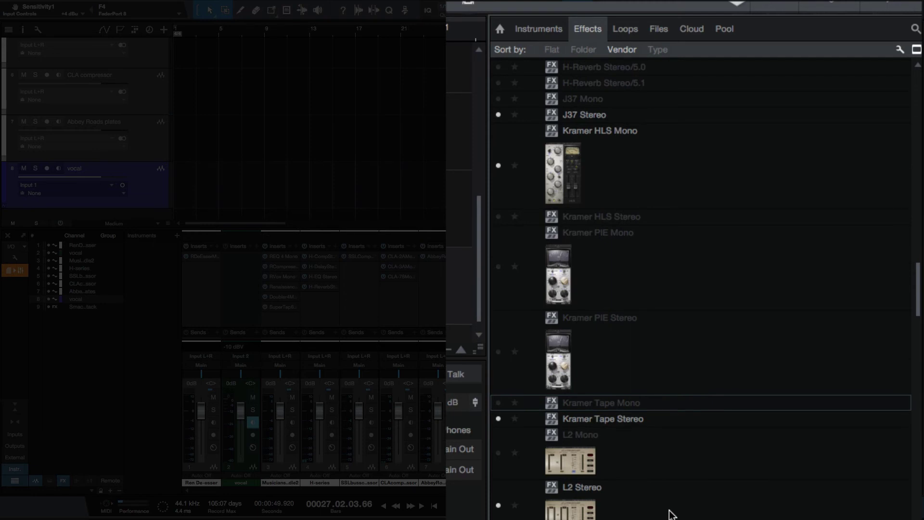
Review which LinEQ, Morphoder, NS1 and NX plug-in versions are shown or hidden in the Waves folder.
{"action": "scroll", "coordinate": [672, 514], "scroll_direction": "down", "scroll_amount": 14}
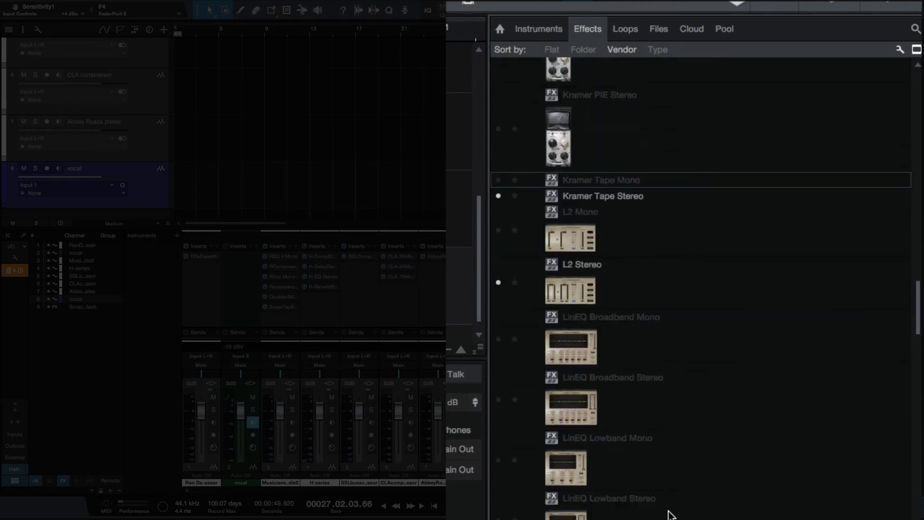
{"action": "scroll", "coordinate": [672, 515], "scroll_direction": "down", "scroll_amount": 6}
{"action": "scroll", "coordinate": [670, 514], "scroll_direction": "down", "scroll_amount": 8}
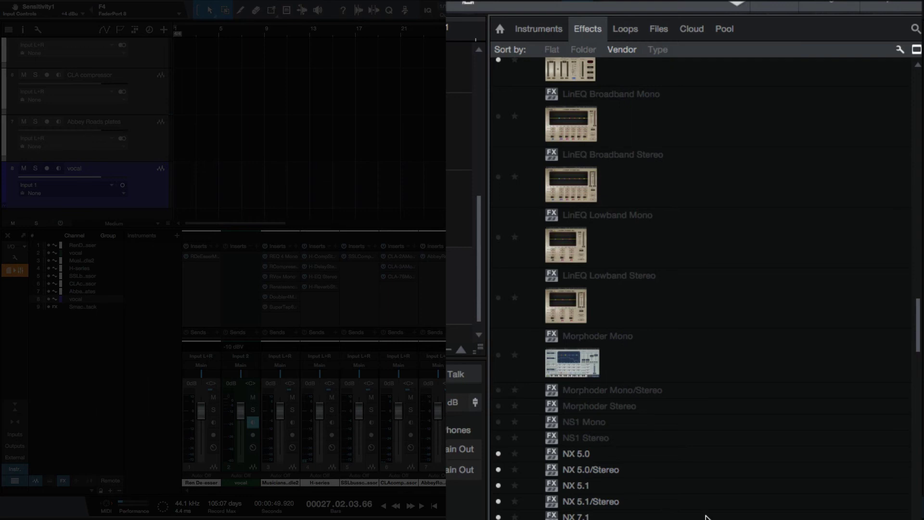
{"action": "left_click", "coordinate": [653, 458]}
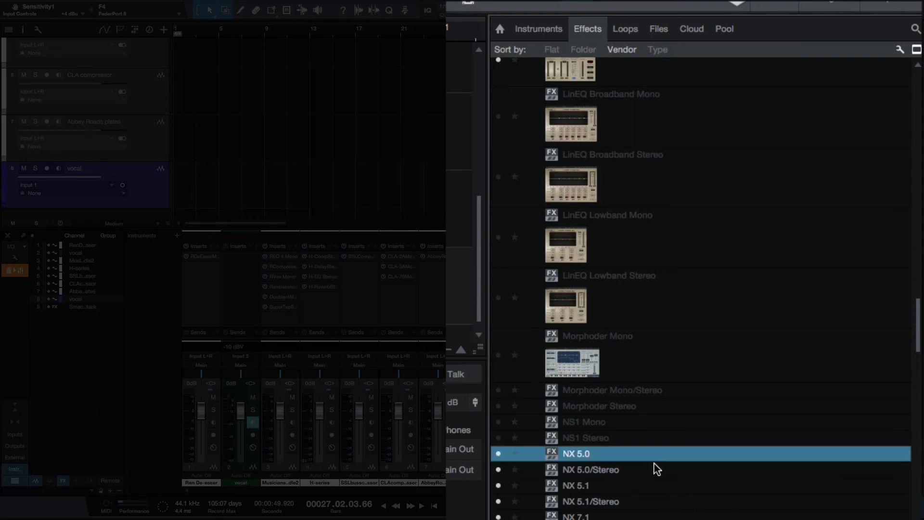
{"action": "left_click", "coordinate": [653, 469]}
{"action": "left_click", "coordinate": [652, 485]}
{"action": "left_click", "coordinate": [656, 501]}
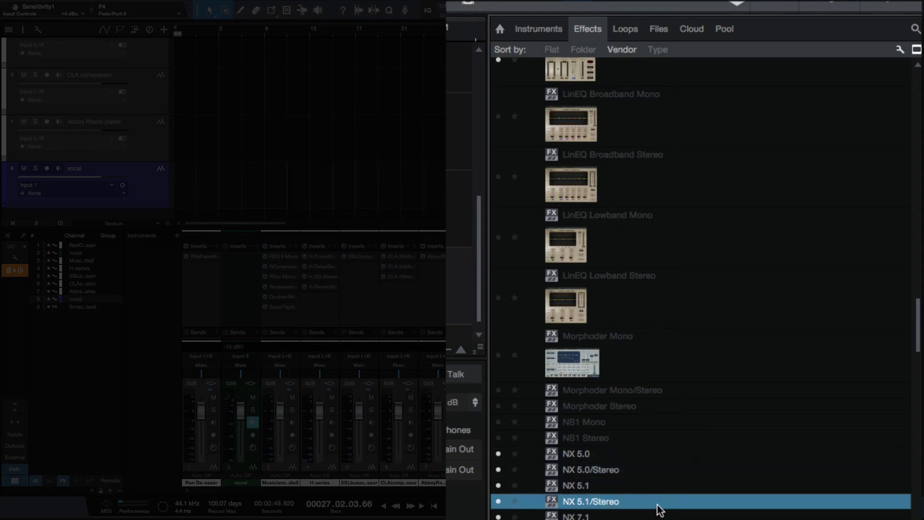
{"action": "scroll", "coordinate": [658, 506], "scroll_direction": "down", "scroll_amount": 3}
{"action": "key", "text": "Down"}
{"action": "key", "text": "Down"}
{"action": "key", "text": "Down"}
{"action": "key", "text": "Down"}
{"action": "key", "text": "Down"}
{"action": "key", "text": "Down"}
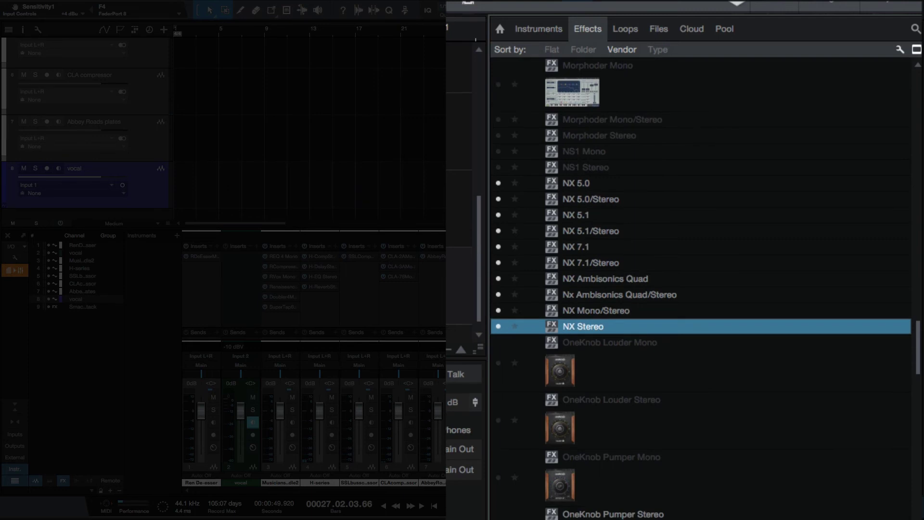
{"action": "scroll", "coordinate": [700, 289], "scroll_direction": "down", "scroll_amount": 3}
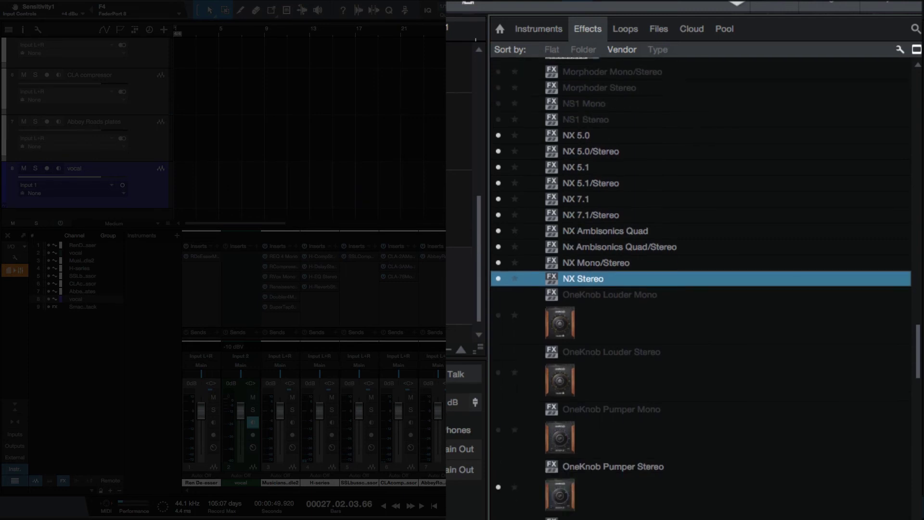
{"action": "key", "text": "Down"}
{"action": "key", "text": "Down"}
{"action": "key", "text": "Down"}
{"action": "key", "text": "Down"}
{"action": "key", "text": "Down"}
{"action": "key", "text": "Down"}
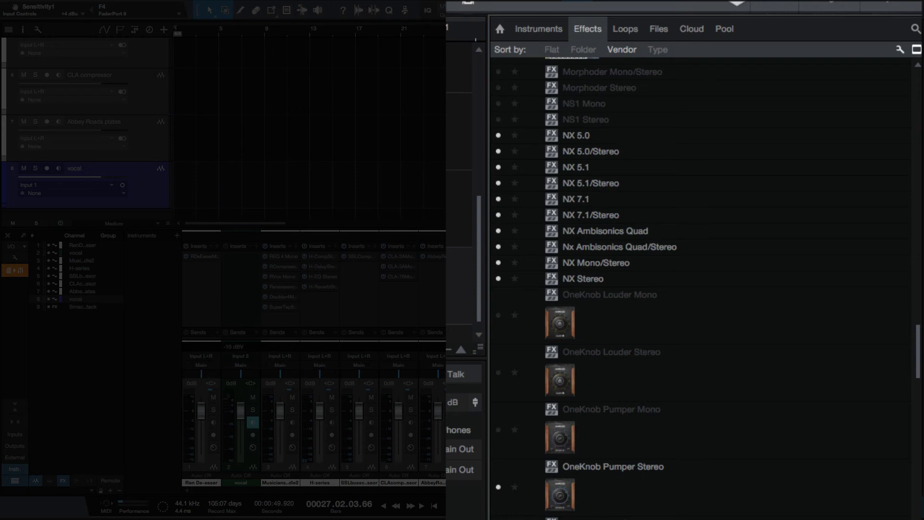
Review the visibility of the Waves plug-in versions from OneKnob and PAZ through the Q series, RBass, RCompressor and REQ.
{"action": "scroll", "coordinate": [702, 289], "scroll_direction": "down", "scroll_amount": 4}
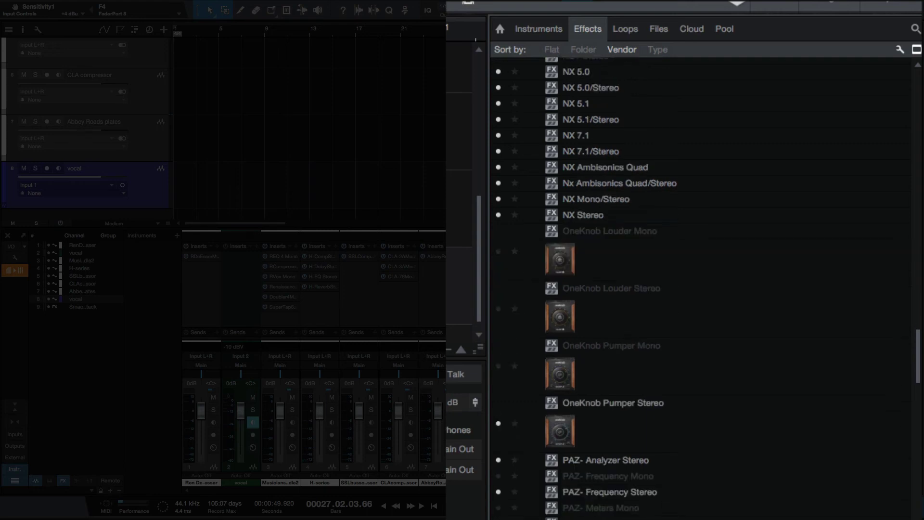
{"action": "scroll", "coordinate": [703, 288], "scroll_direction": "down", "scroll_amount": 10}
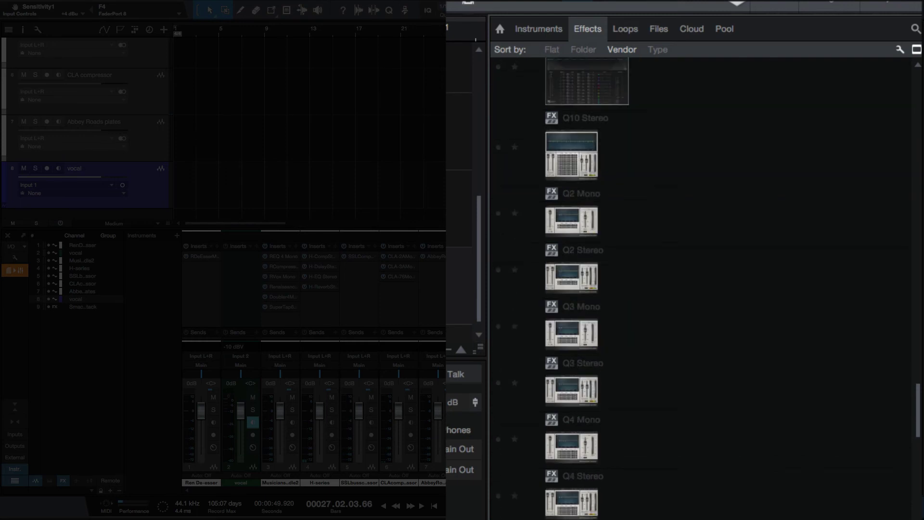
{"action": "scroll", "coordinate": [703, 289], "scroll_direction": "down", "scroll_amount": 8}
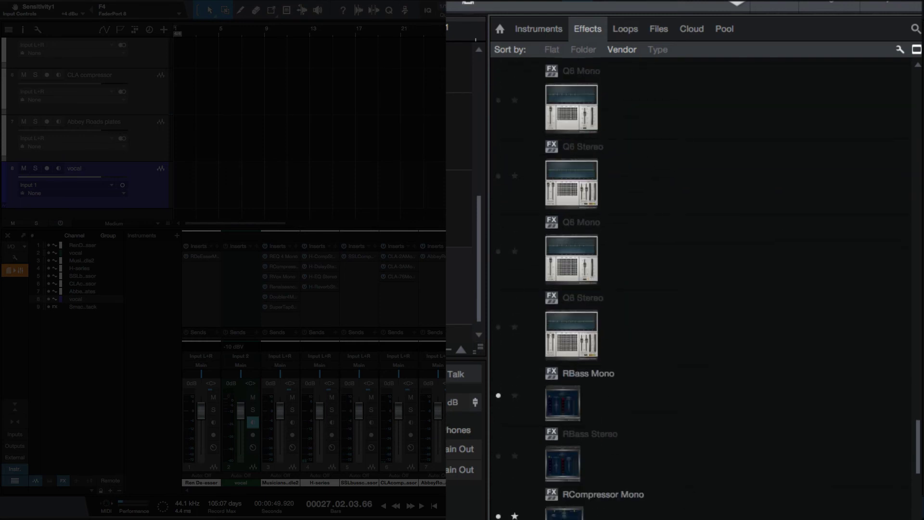
{"action": "left_click", "coordinate": [647, 334]}
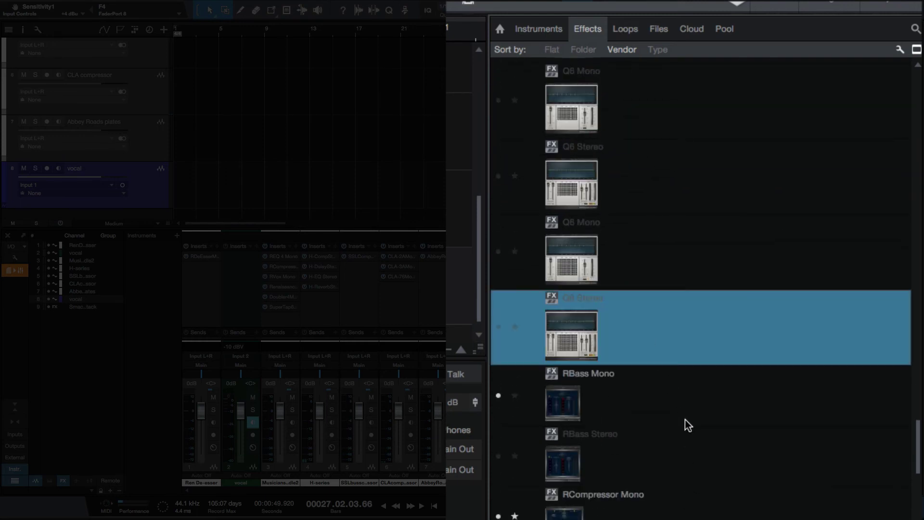
{"action": "scroll", "coordinate": [679, 460], "scroll_direction": "up", "scroll_amount": 5}
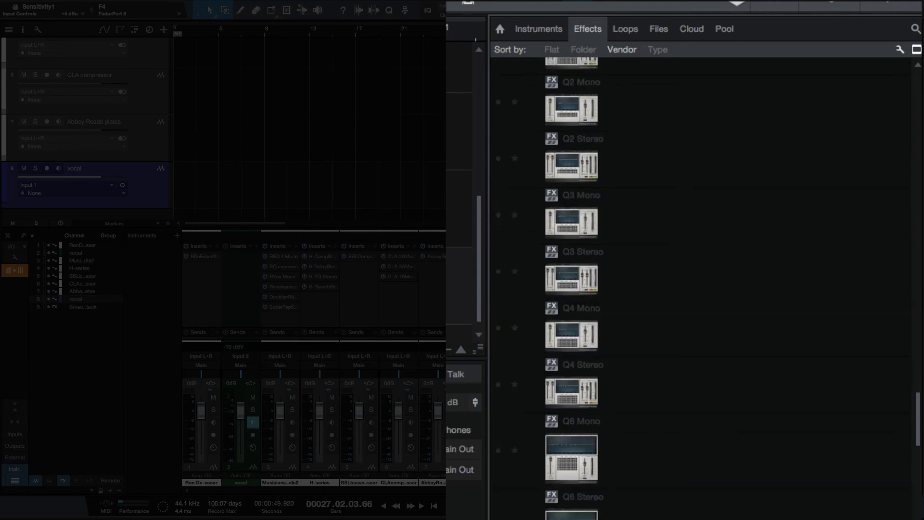
{"action": "scroll", "coordinate": [770, 422], "scroll_direction": "down", "scroll_amount": 5}
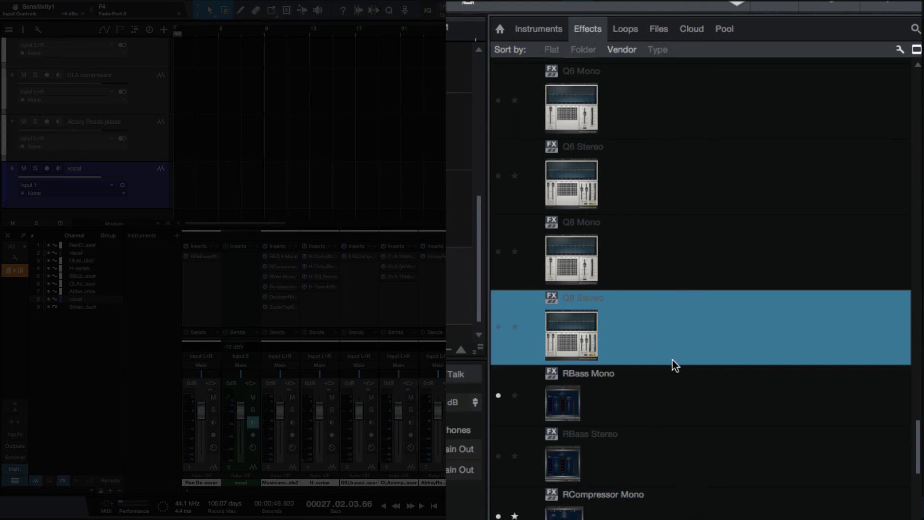
{"action": "left_click", "coordinate": [643, 398]}
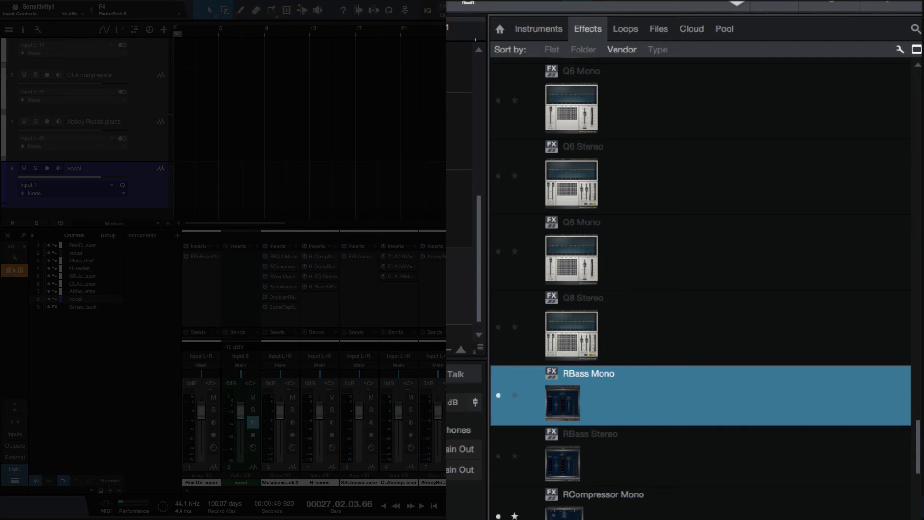
{"action": "left_click", "coordinate": [625, 500]}
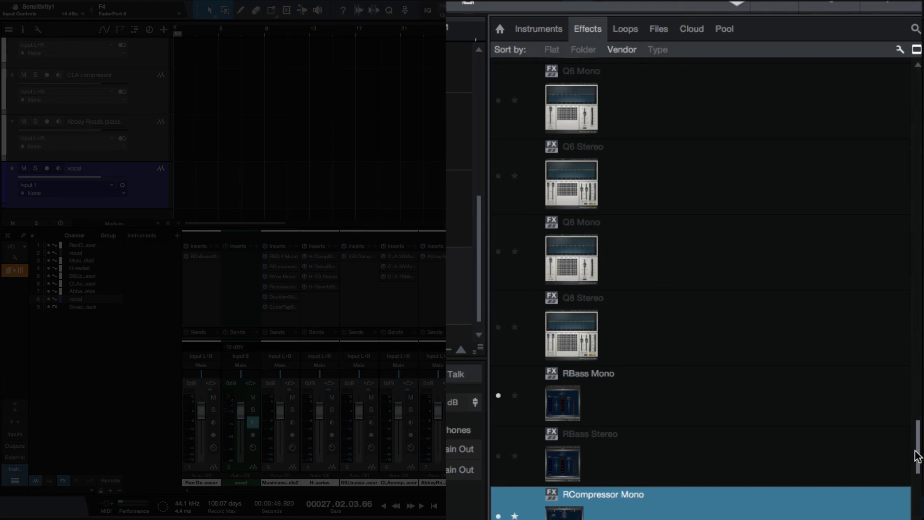
{"action": "scroll", "coordinate": [701, 288], "scroll_direction": "down", "scroll_amount": 2}
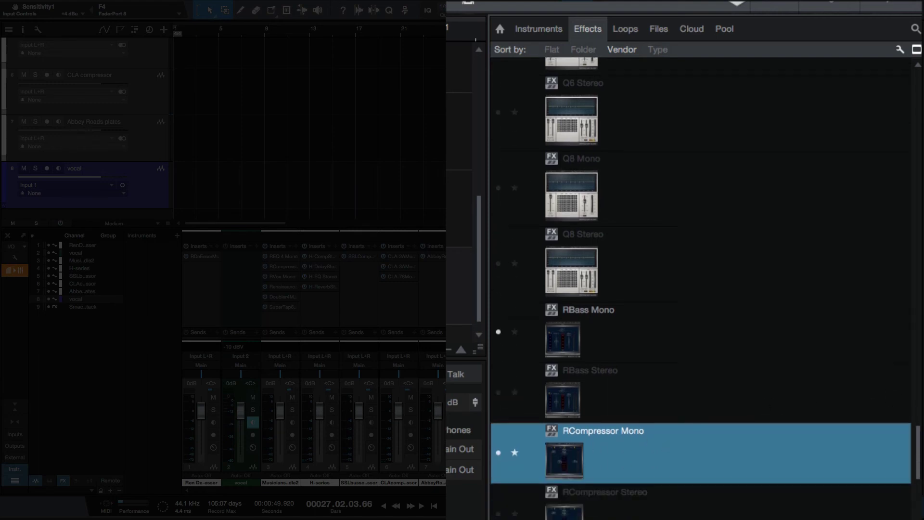
{"action": "scroll", "coordinate": [701, 288], "scroll_direction": "down", "scroll_amount": 2}
{"action": "scroll", "coordinate": [701, 288], "scroll_direction": "down", "scroll_amount": 13}
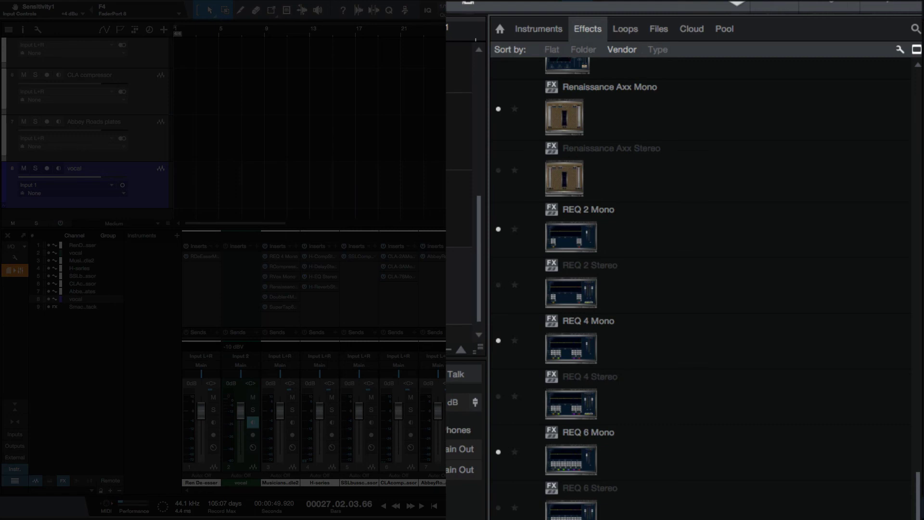
Hide the Scheps 73 Stereo plug-in in the Waves folder.
{"action": "scroll", "coordinate": [701, 288], "scroll_direction": "down", "scroll_amount": 8}
{"action": "left_click", "coordinate": [701, 257]}
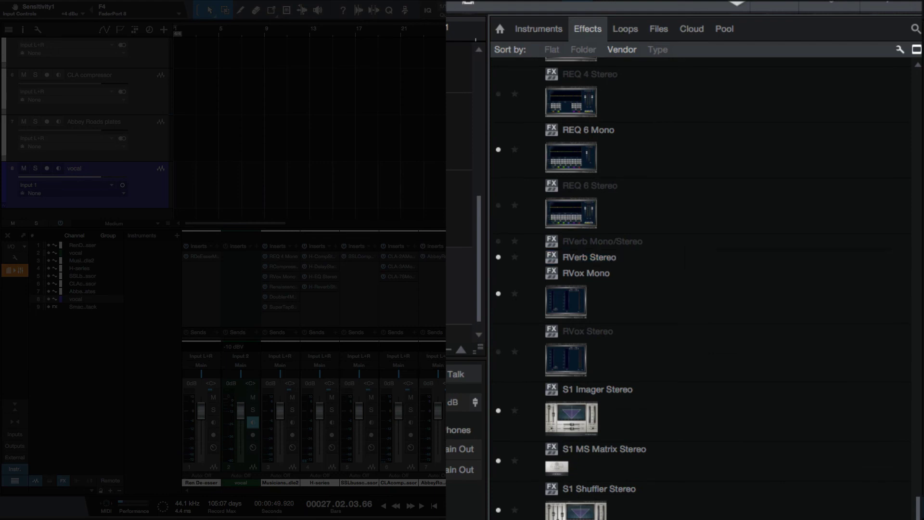
{"action": "scroll", "coordinate": [507, 494], "scroll_direction": "down", "scroll_amount": 5}
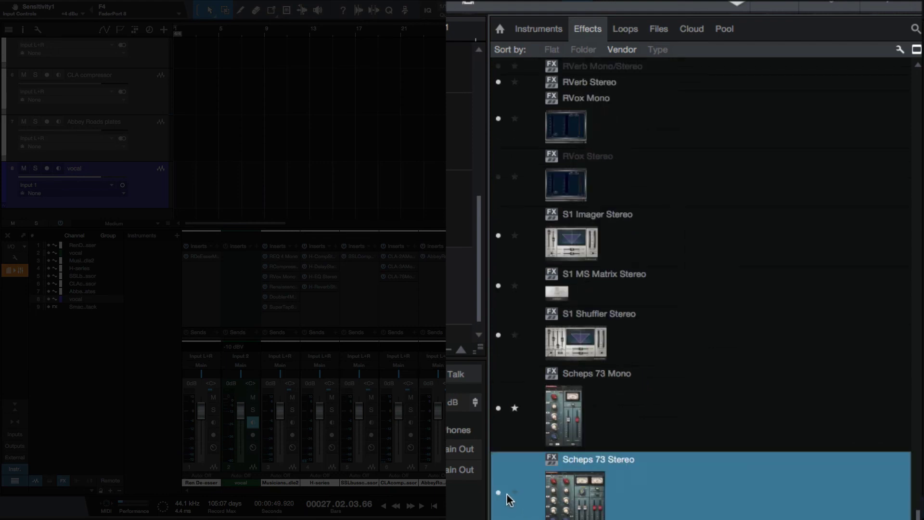
{"action": "left_click", "coordinate": [499, 493]}
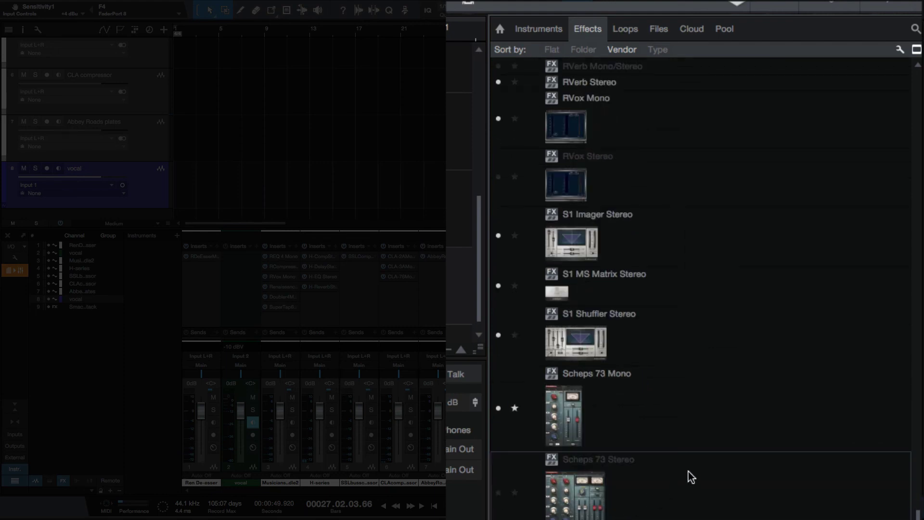
Check the Scheps Omni Channel versions and hide the Smack Attack Stereo plug-in.
{"action": "scroll", "coordinate": [689, 471], "scroll_direction": "down", "scroll_amount": 3}
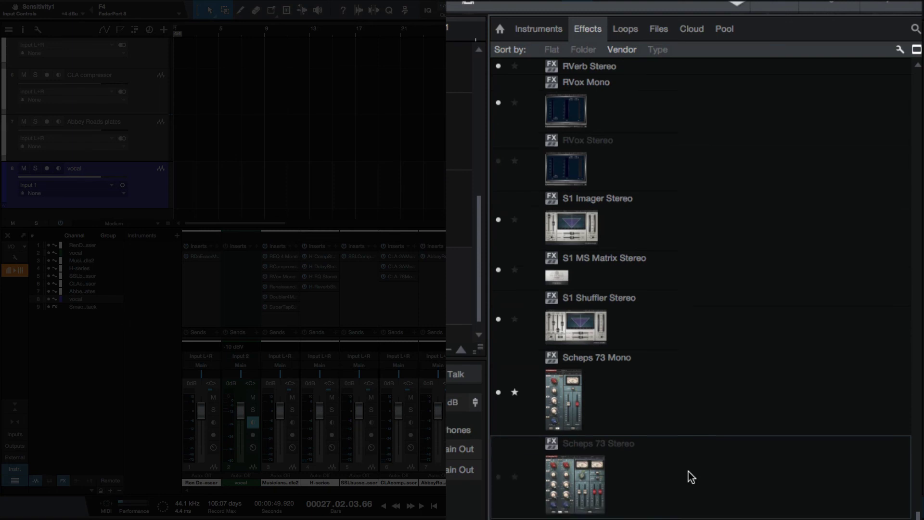
{"action": "scroll", "coordinate": [729, 495], "scroll_direction": "down", "scroll_amount": 2}
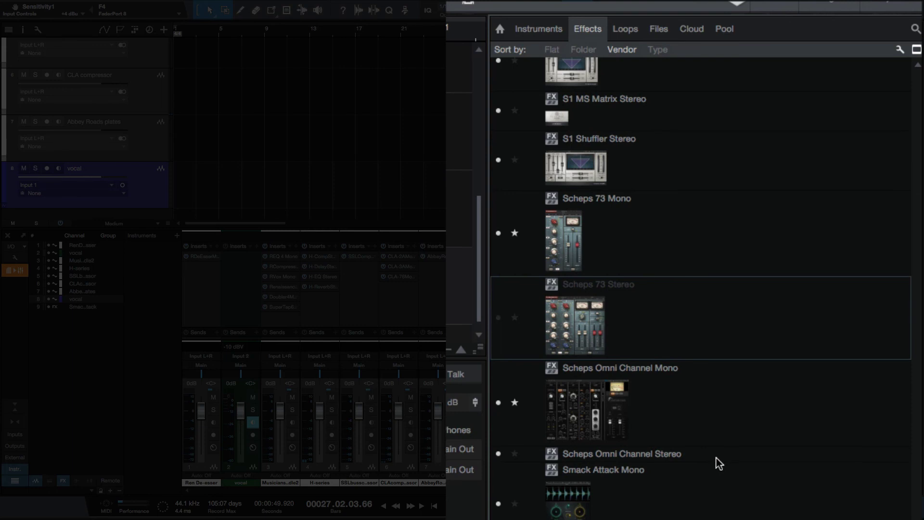
{"action": "left_click", "coordinate": [716, 458]}
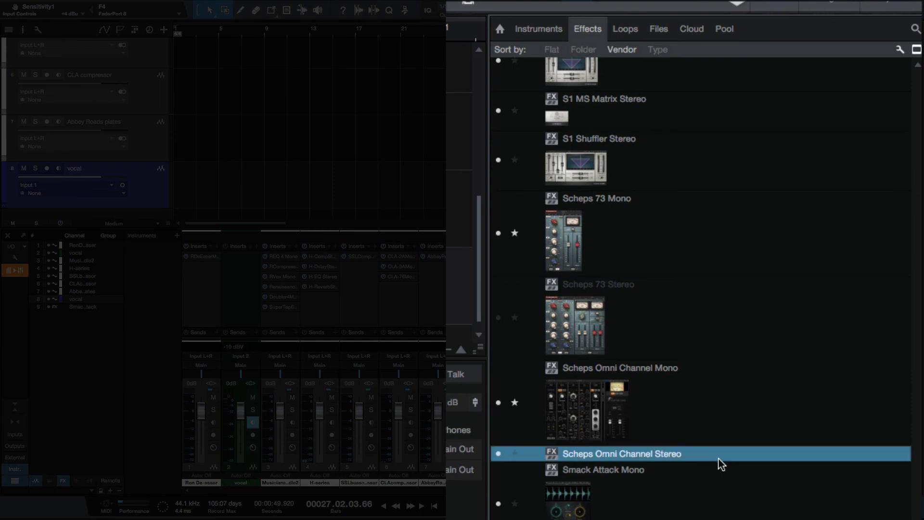
{"action": "scroll", "coordinate": [734, 483], "scroll_direction": "down", "scroll_amount": 1}
{"action": "left_click", "coordinate": [719, 486]}
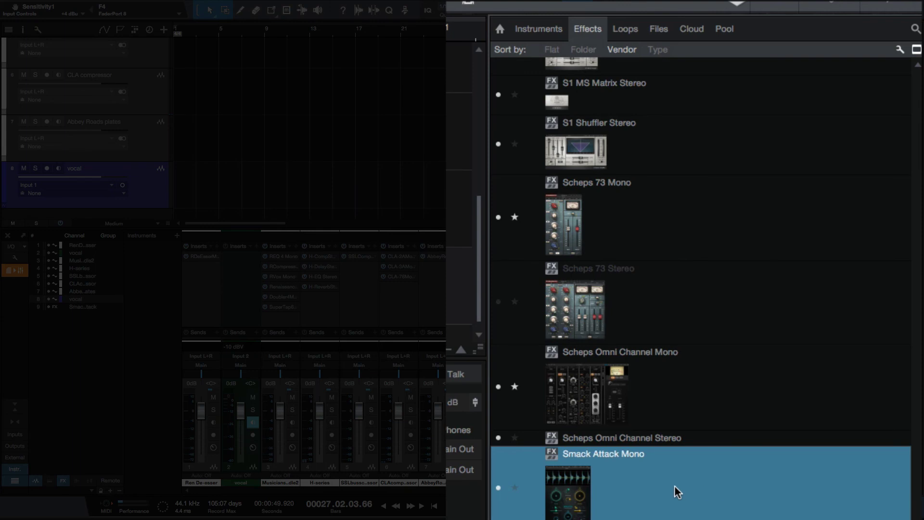
{"action": "scroll", "coordinate": [674, 485], "scroll_direction": "up", "scroll_amount": 1}
{"action": "scroll", "coordinate": [674, 486], "scroll_direction": "down", "scroll_amount": 5}
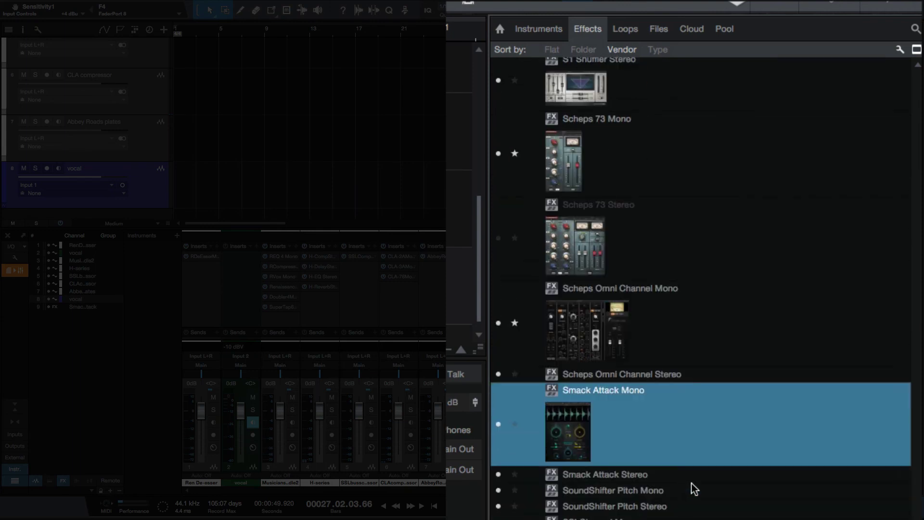
{"action": "left_click", "coordinate": [692, 482]}
{"action": "left_click", "coordinate": [683, 478]}
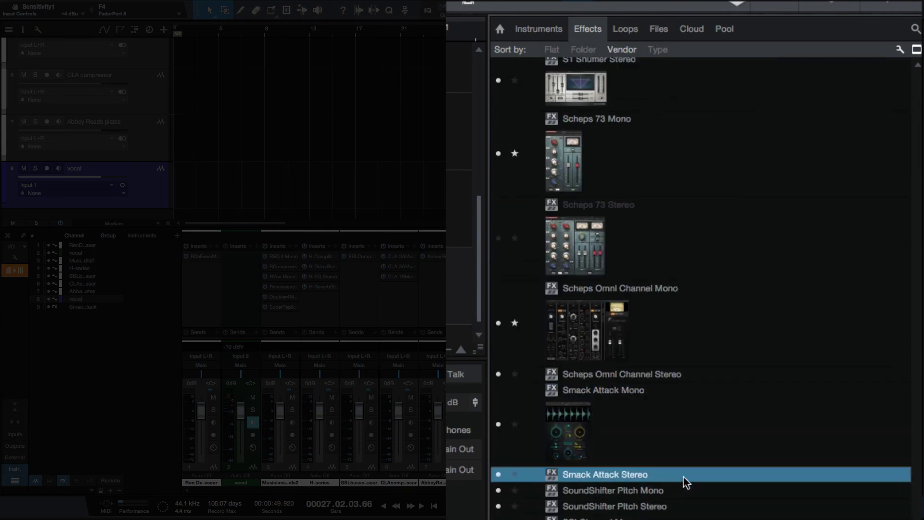
{"action": "left_click", "coordinate": [497, 474]}
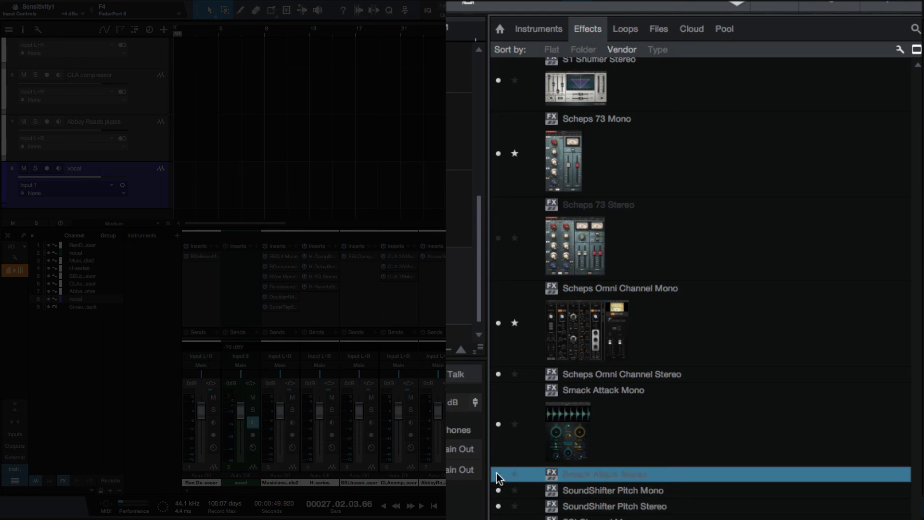
Review which SoundShifter Pitch, SSL and StudioRack plug-in versions are shown or hidden in the Waves folder.
{"action": "left_click", "coordinate": [714, 494]}
{"action": "scroll", "coordinate": [724, 509], "scroll_direction": "down", "scroll_amount": 1}
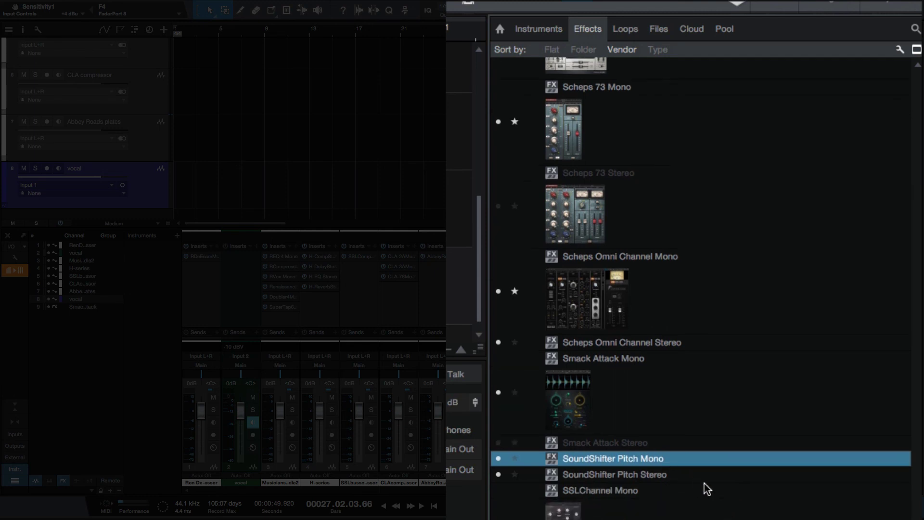
{"action": "scroll", "coordinate": [675, 499], "scroll_direction": "down", "scroll_amount": 9}
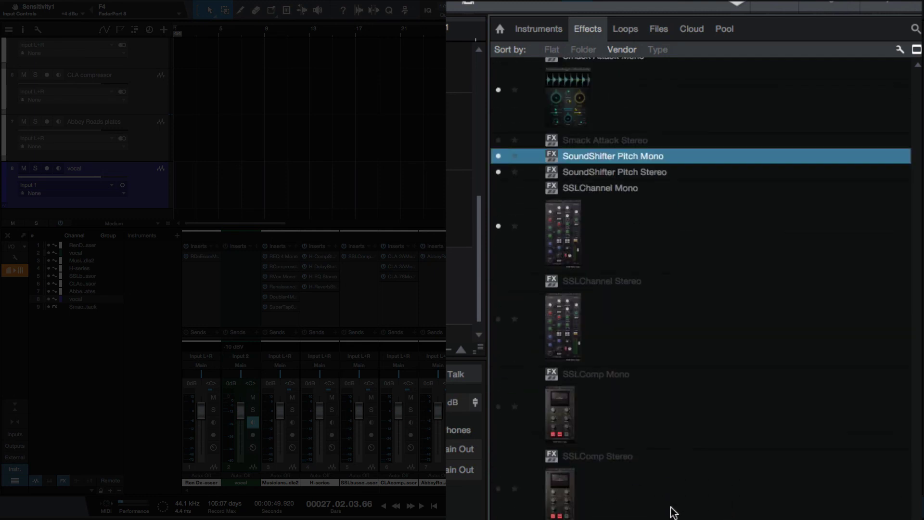
{"action": "scroll", "coordinate": [673, 512], "scroll_direction": "down", "scroll_amount": 2}
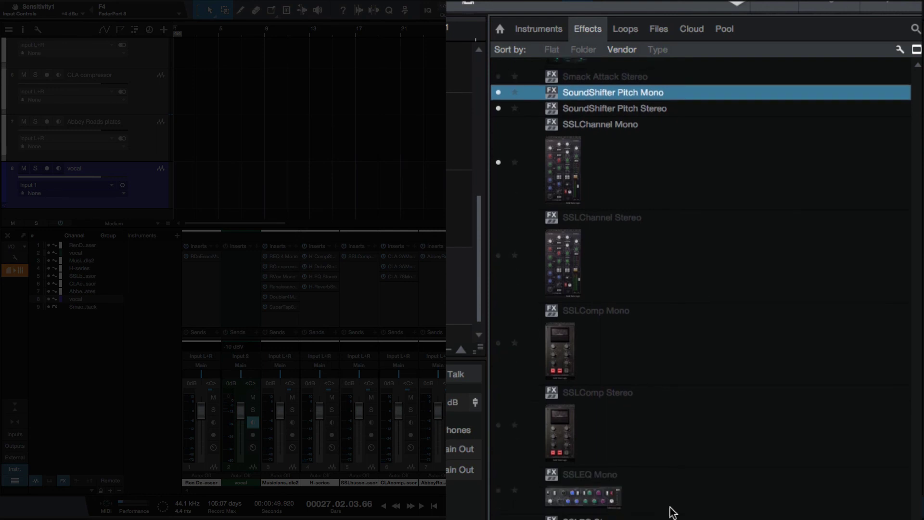
{"action": "scroll", "coordinate": [694, 424], "scroll_direction": "up", "scroll_amount": 2}
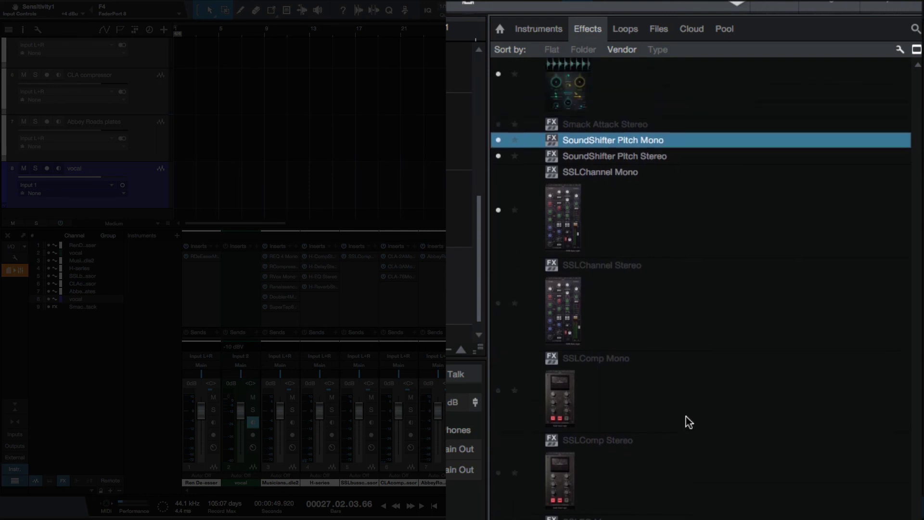
{"action": "left_click", "coordinate": [651, 390]}
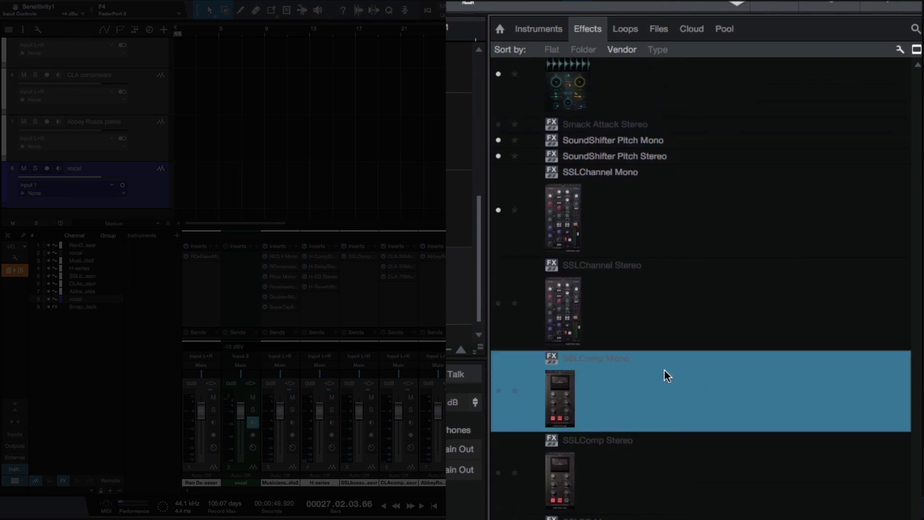
{"action": "scroll", "coordinate": [678, 466], "scroll_direction": "down", "scroll_amount": 6}
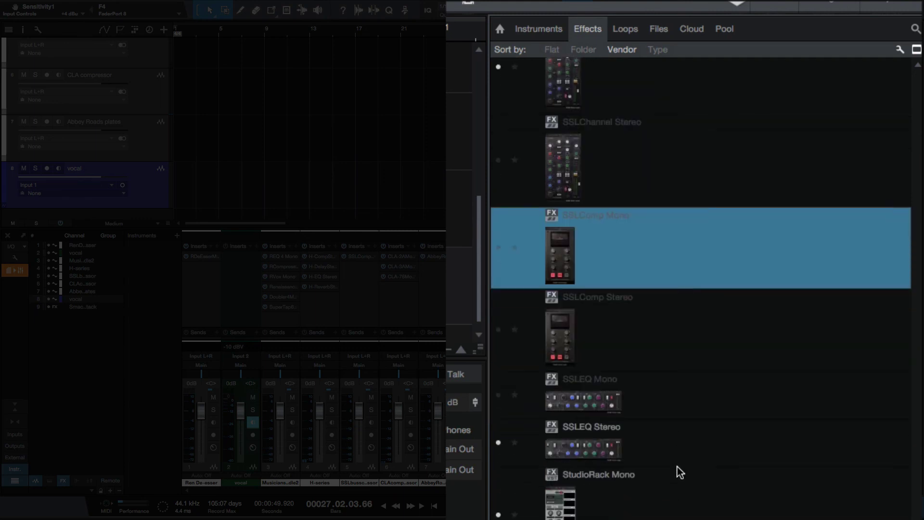
{"action": "left_click", "coordinate": [683, 483]}
{"action": "scroll", "coordinate": [681, 486], "scroll_direction": "down", "scroll_amount": 3}
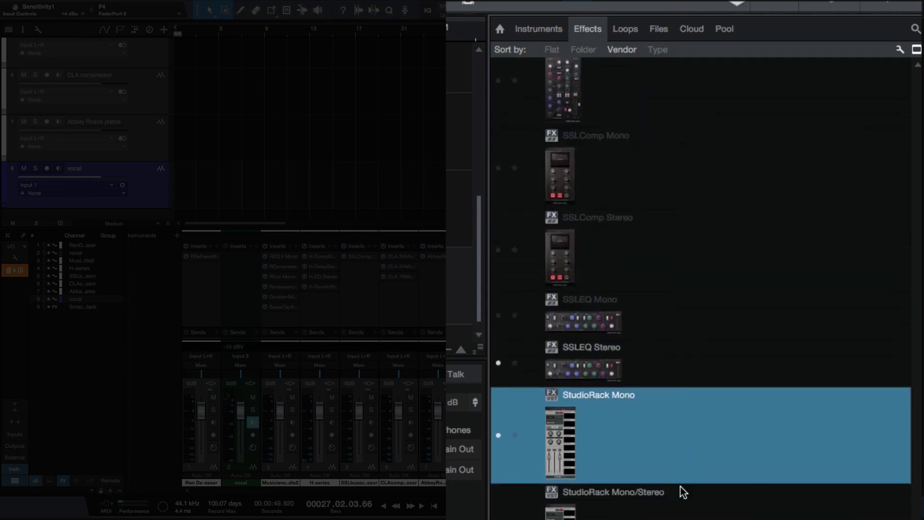
{"action": "scroll", "coordinate": [681, 489], "scroll_direction": "down", "scroll_amount": 8}
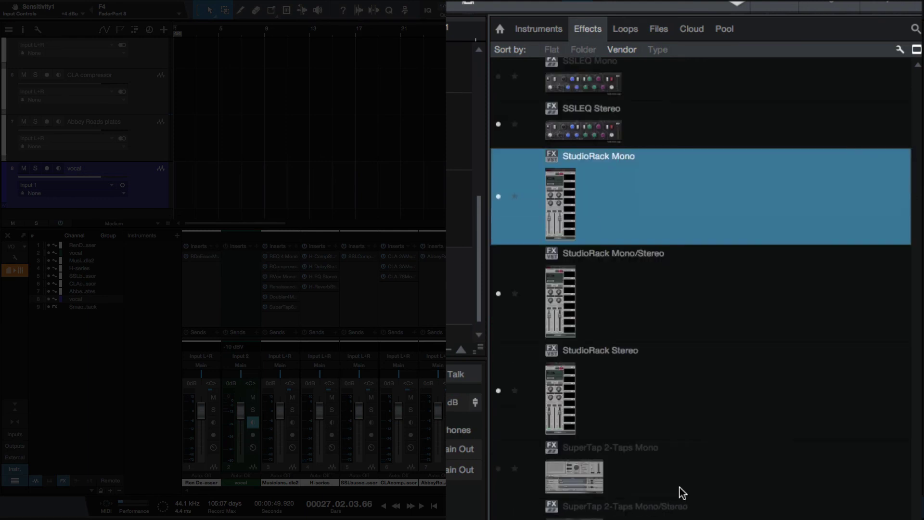
Check the visibility of the SuperTap, TrueVerb and VComp versions and collapse the Waves folder.
{"action": "scroll", "coordinate": [682, 492], "scroll_direction": "down", "scroll_amount": 19}
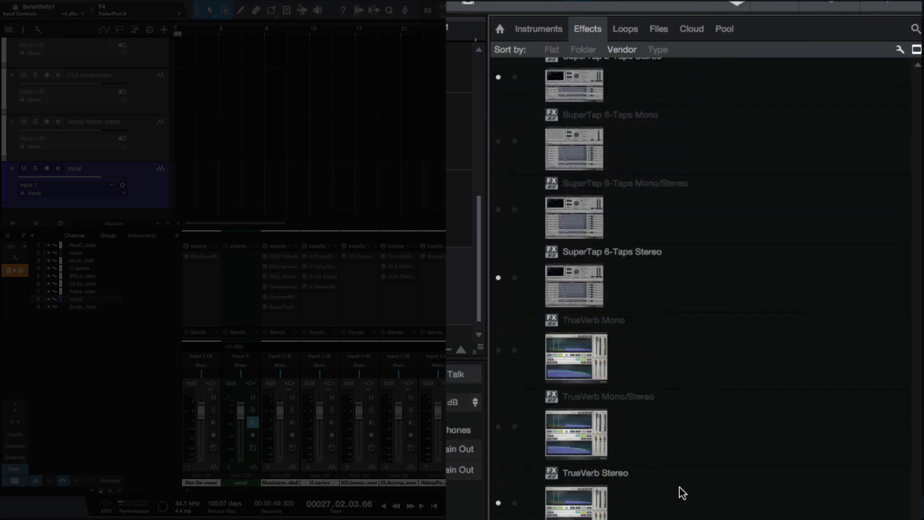
{"action": "scroll", "coordinate": [657, 515], "scroll_direction": "down", "scroll_amount": 3}
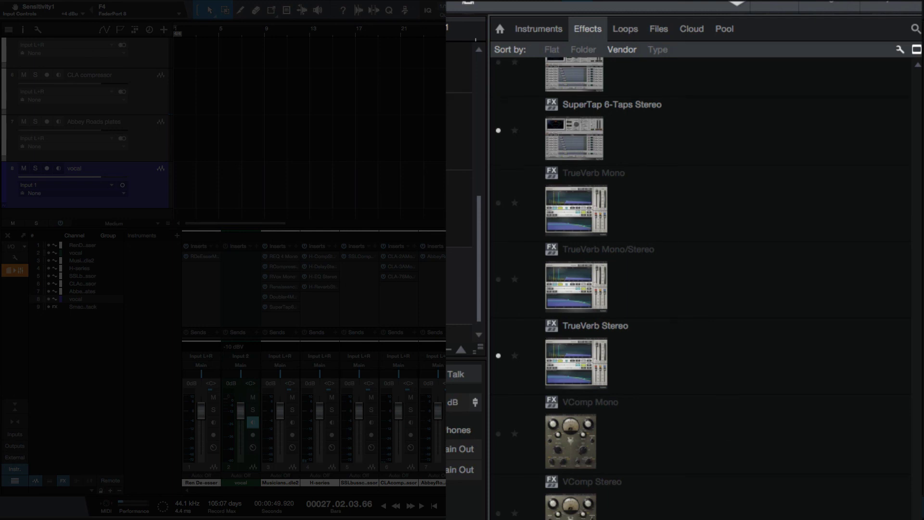
{"action": "scroll", "coordinate": [703, 289], "scroll_direction": "up", "scroll_amount": 20}
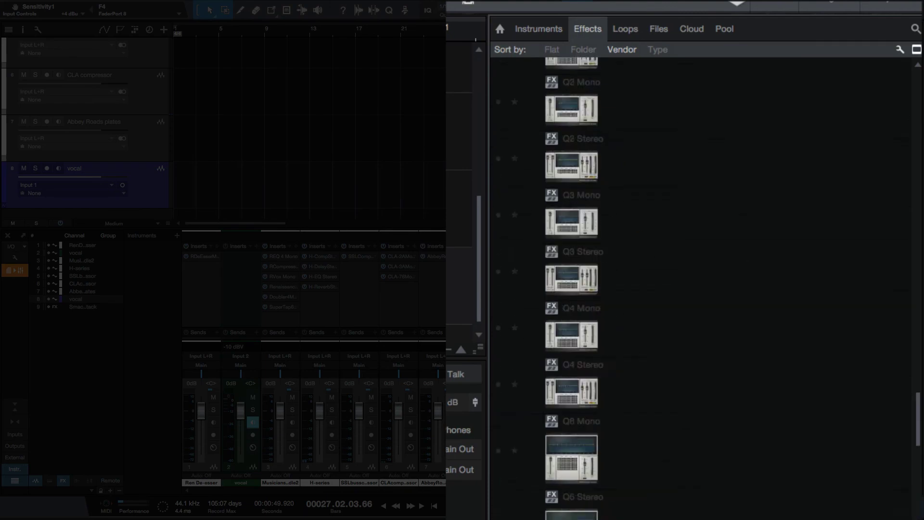
{"action": "scroll", "coordinate": [703, 289], "scroll_direction": "up", "scroll_amount": 20}
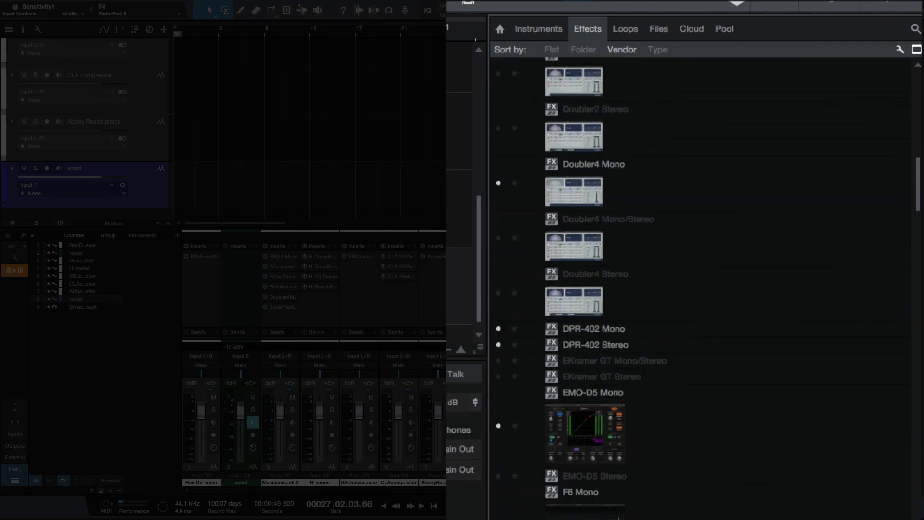
{"action": "scroll", "coordinate": [702, 289], "scroll_direction": "up", "scroll_amount": 15}
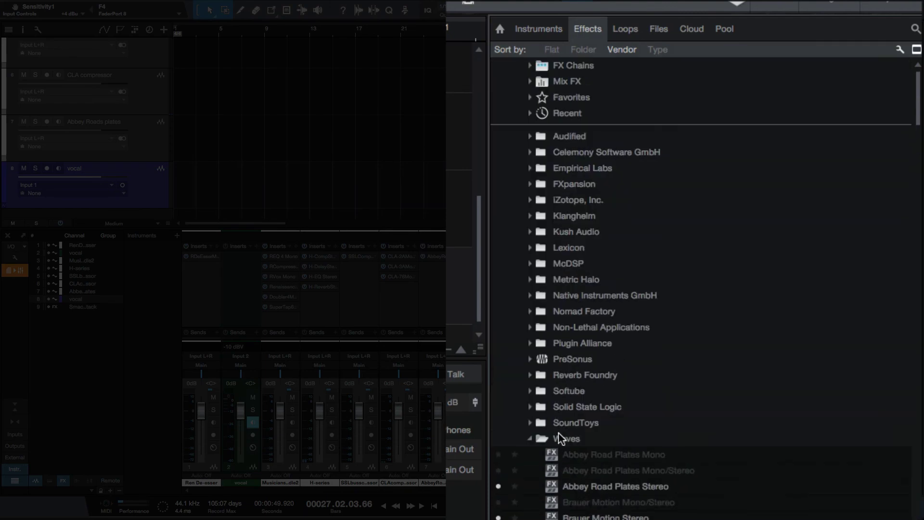
{"action": "left_click", "coordinate": [560, 435]}
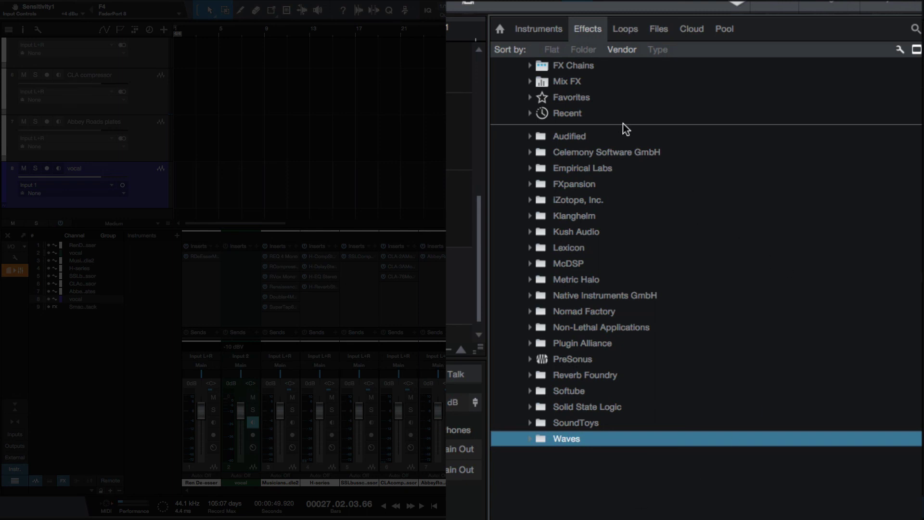
Expand the Favorites folder to review its starred plug-ins, and turn off the effects browser's plug-in visibility editing mode.
{"action": "double_click", "coordinate": [617, 99]}
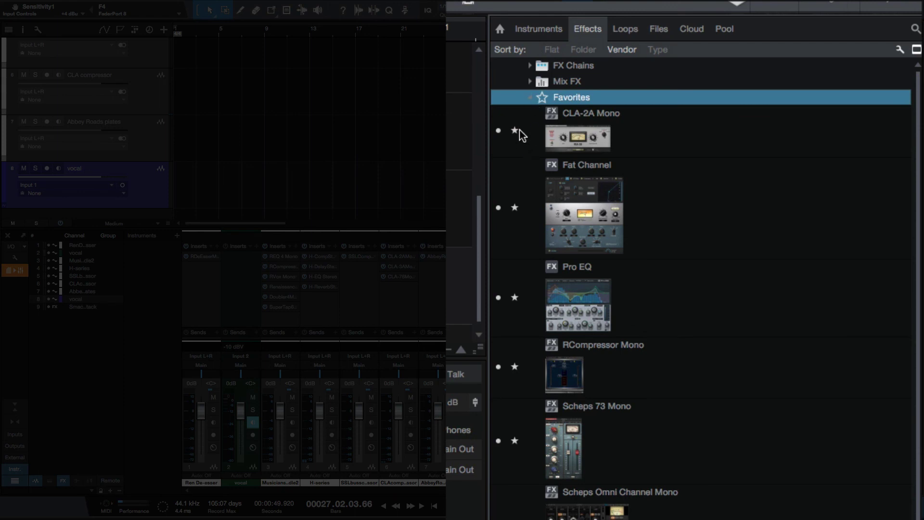
{"action": "scroll", "coordinate": [753, 355], "scroll_direction": "down", "scroll_amount": 3}
{"action": "scroll", "coordinate": [747, 359], "scroll_direction": "up", "scroll_amount": 3}
{"action": "scroll", "coordinate": [703, 514], "scroll_direction": "down", "scroll_amount": 1}
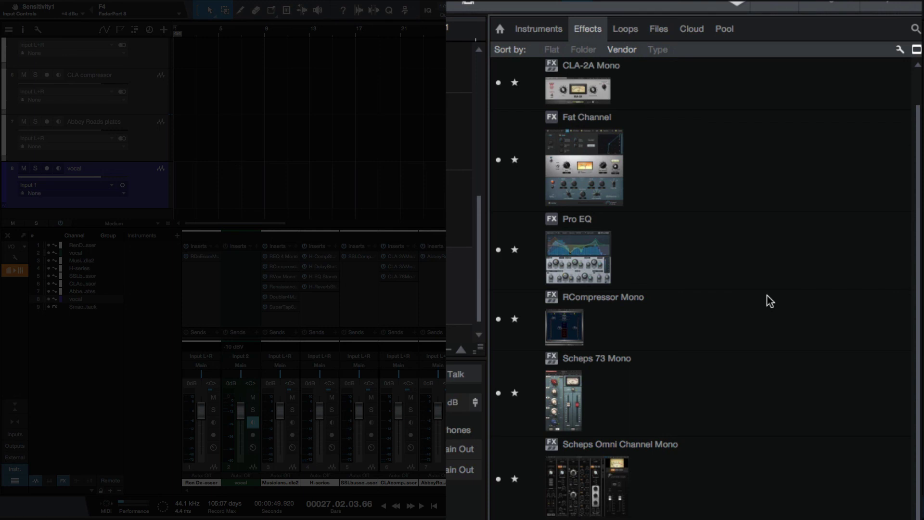
{"action": "scroll", "coordinate": [866, 192], "scroll_direction": "up", "scroll_amount": 2}
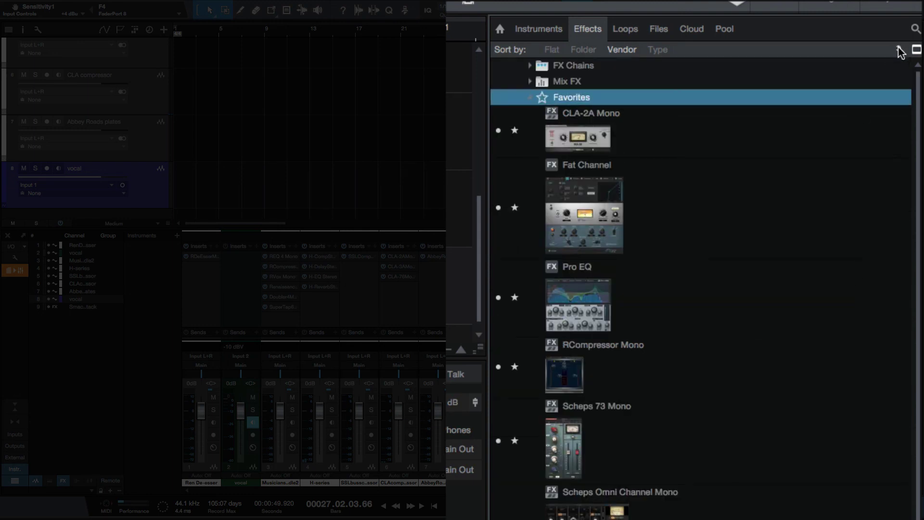
{"action": "left_click", "coordinate": [899, 51]}
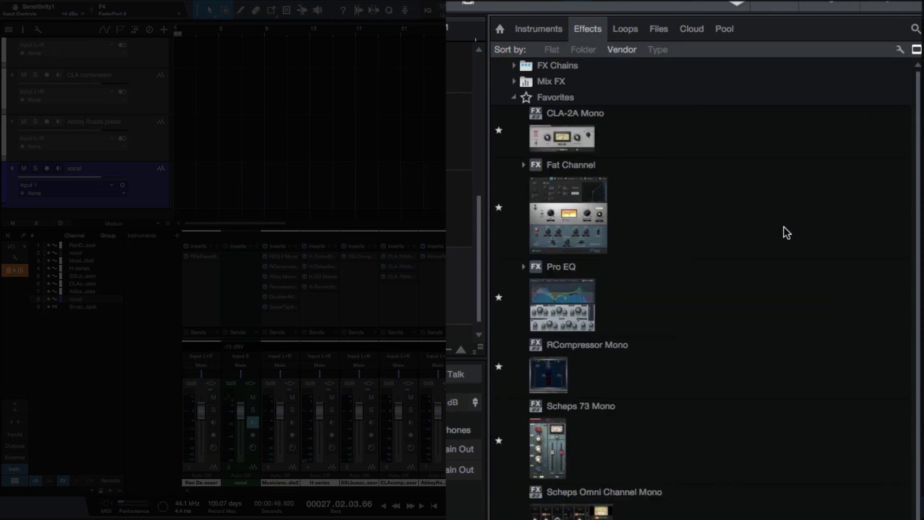